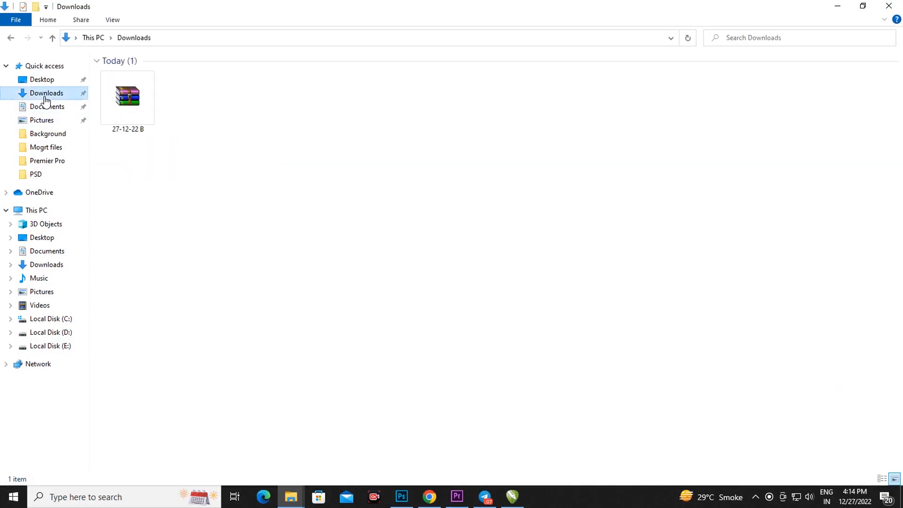
Step: Extract the 27-12-22 B archive into the Downloads folder, entering the archive password
left_click(135, 106)
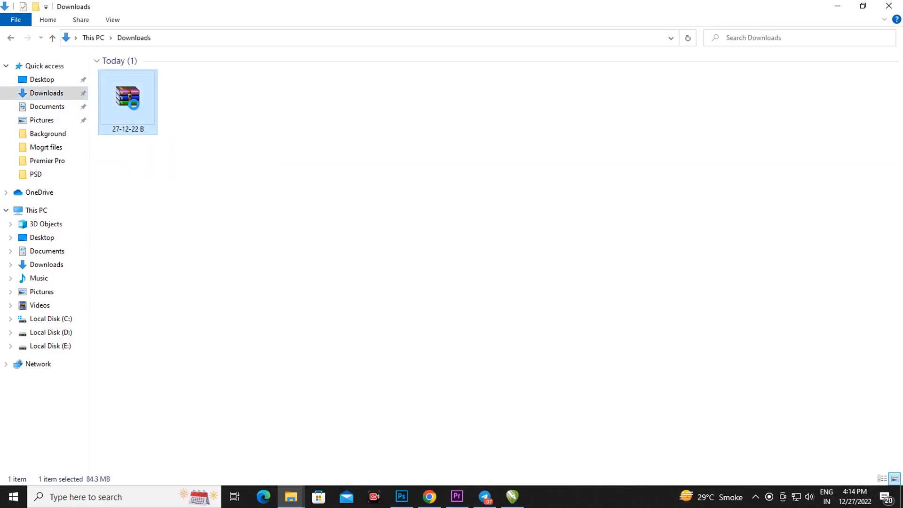
double_click(134, 105)
right_click(135, 105)
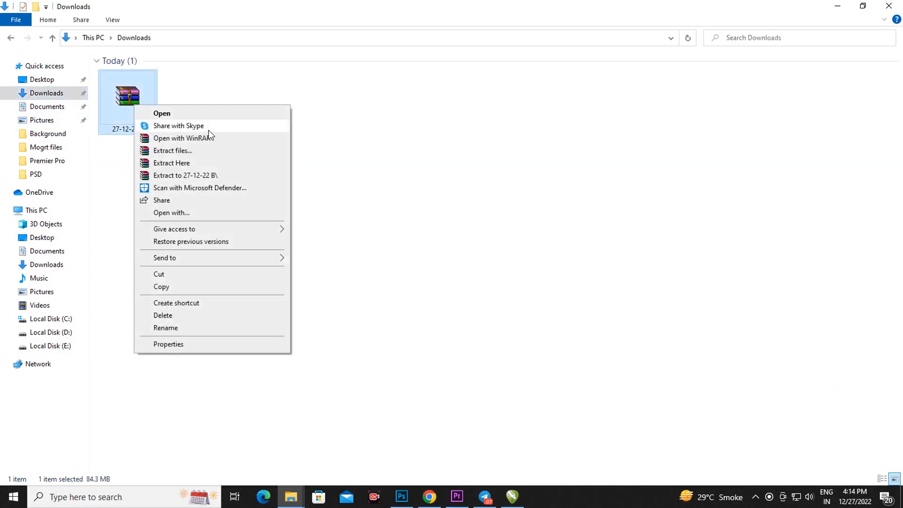
left_click(170, 163)
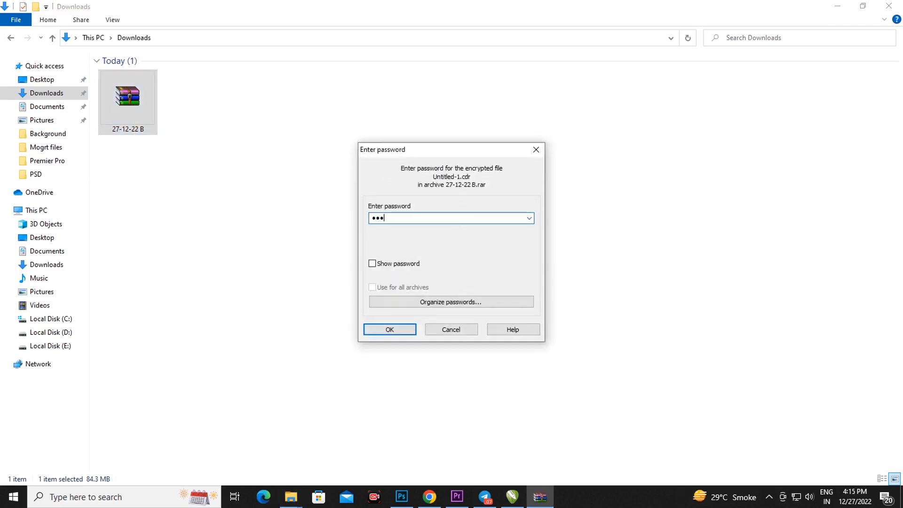
type("••••••")
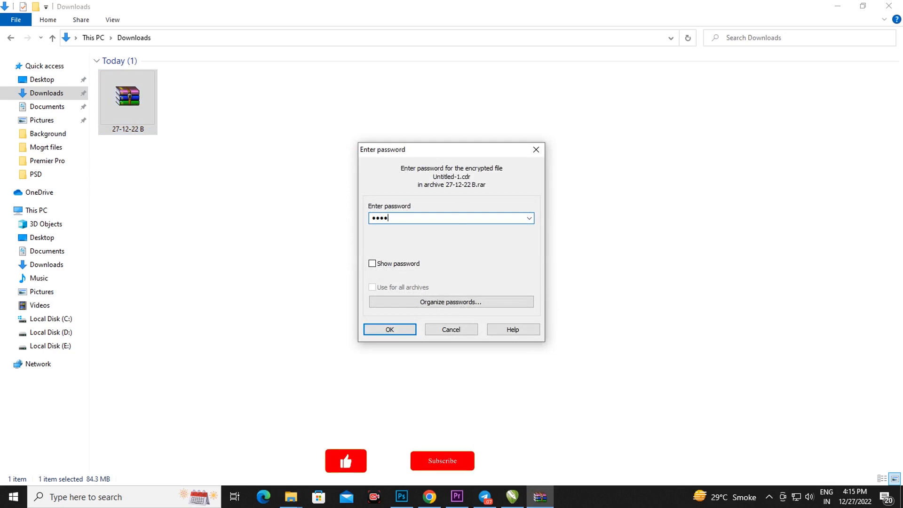
type("•")
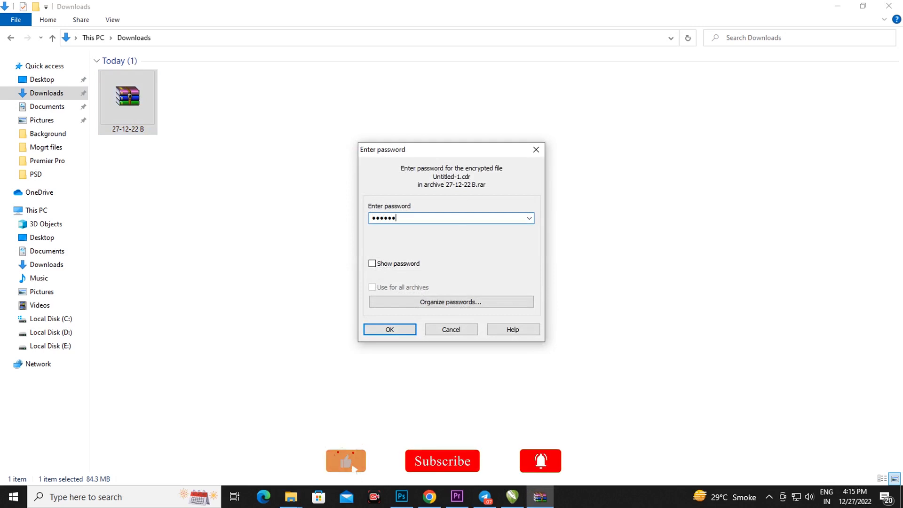
left_click(399, 332)
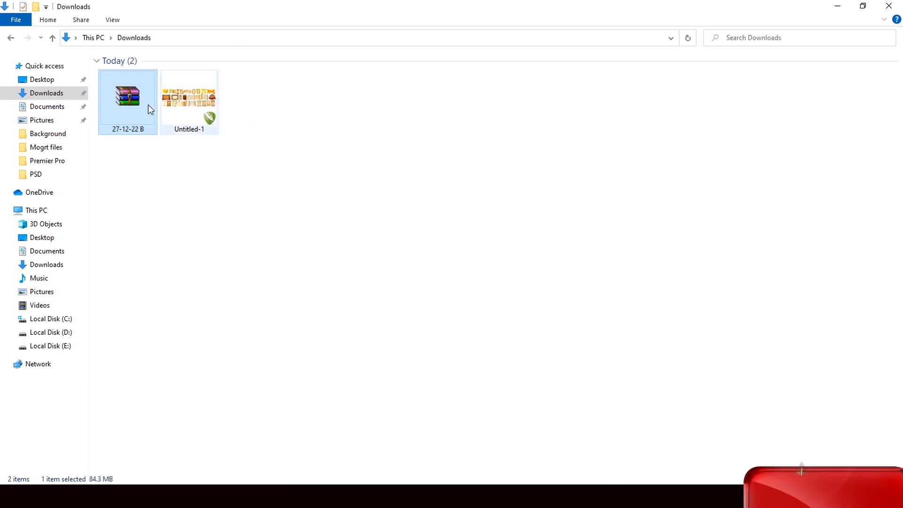
Step: Bring the artwork from the extracted Untitled-1 file into the open CorelDRAW document
left_click(184, 107)
left_click_drag(189, 112, 403, 289)
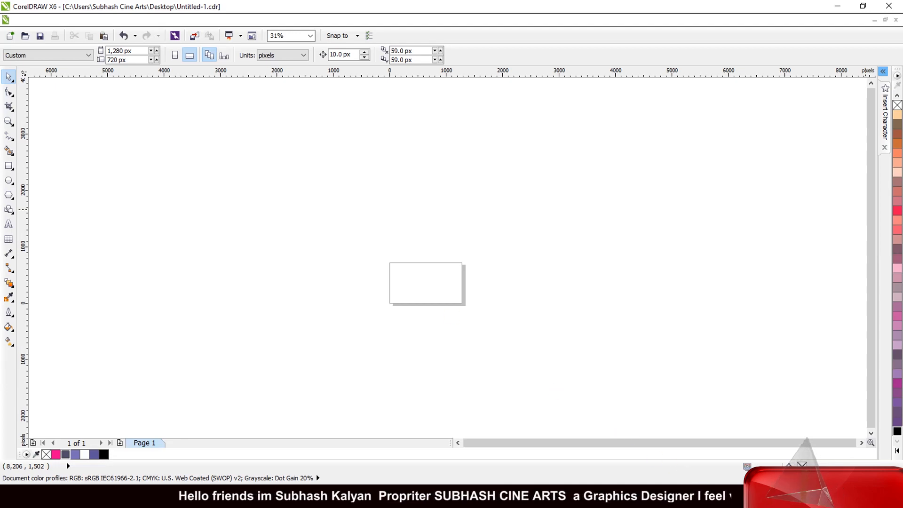
scroll(445, 276, "up", 3)
scroll(500, 257, "down", 2)
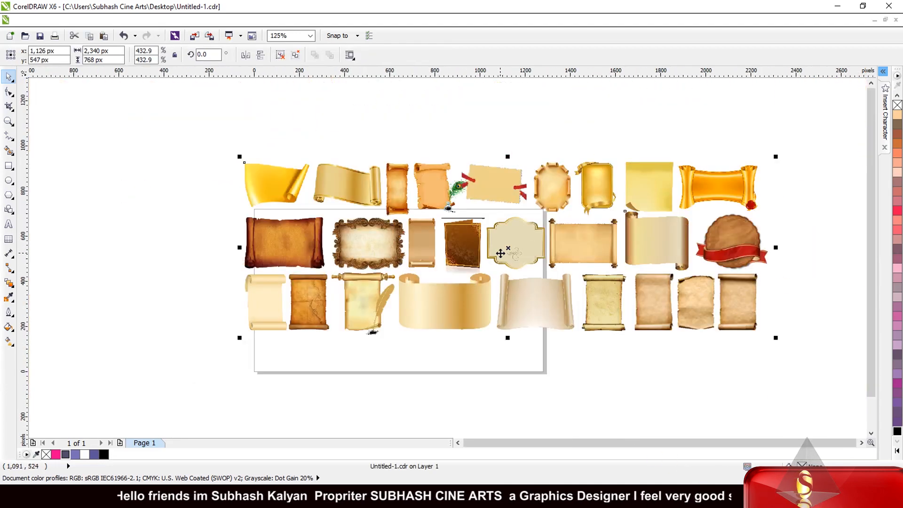
scroll(491, 200, "down", 1)
scroll(489, 195, "up", 2)
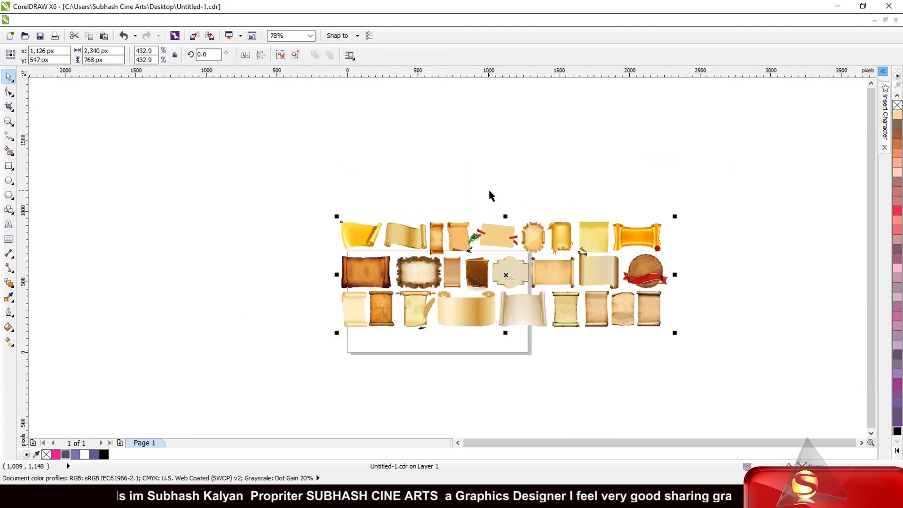
Step: Move the grouped scroll and parchment artwork off the page to the empty area above it
left_click_drag(506, 276, 444, 177)
left_click(309, 284)
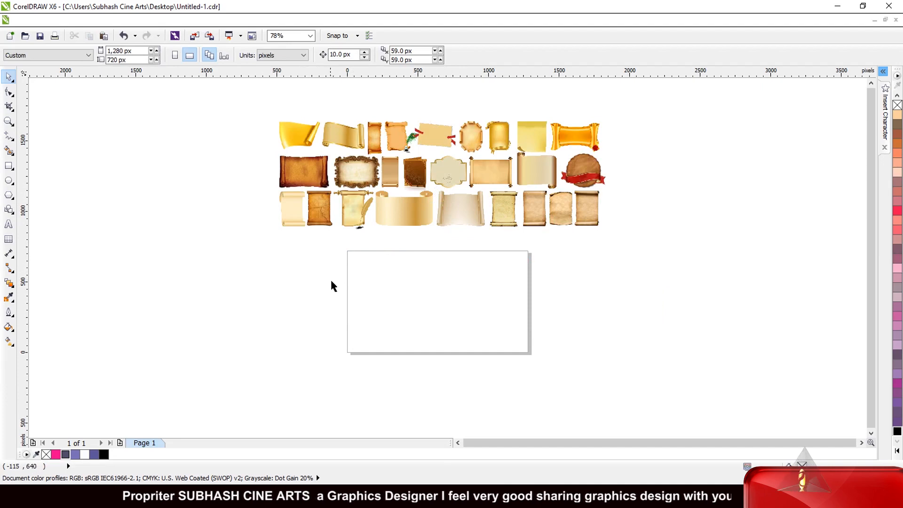
scroll(341, 302, "up", 1)
scroll(341, 306, "down", 1)
scroll(314, 247, "up", 1)
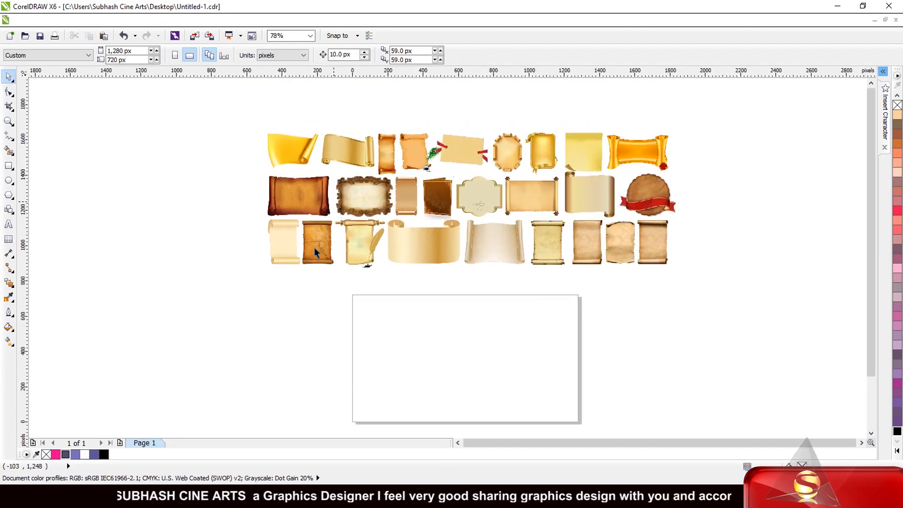
Step: Ungroup the artwork and place the curled golden scroll on the page, enlarged to about 625 by 425 px
left_click(311, 155)
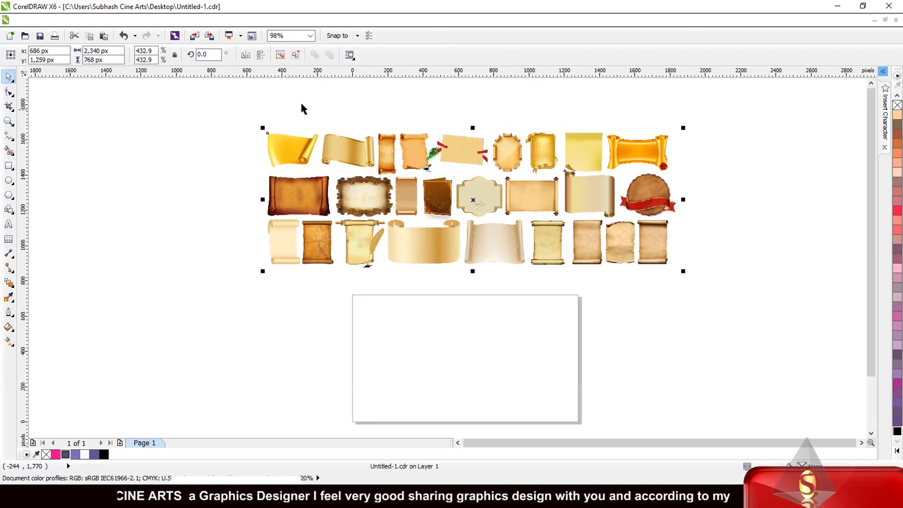
left_click(339, 93)
scroll(318, 251, "down", 2)
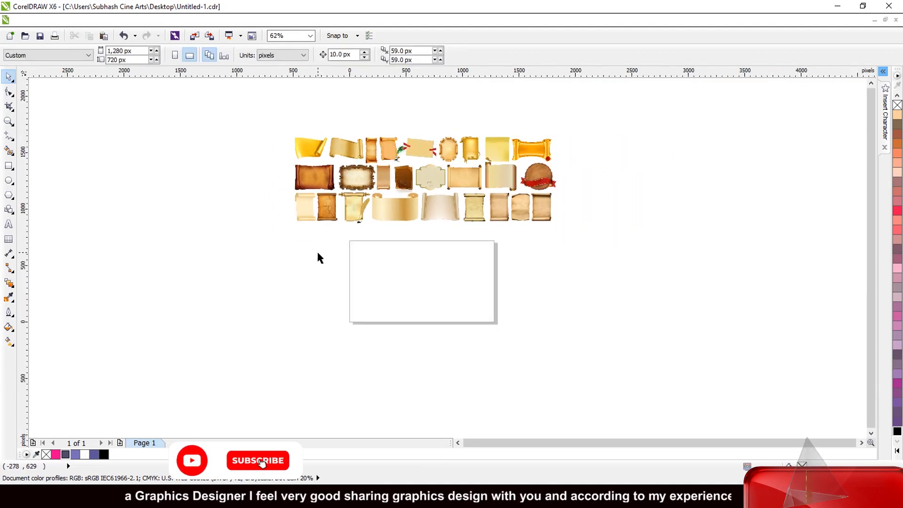
scroll(317, 253, "up", 1)
left_click(311, 124)
left_click_drag(311, 124, 481, 326)
scroll(426, 331, "up", 2)
left_click_drag(481, 240, 504, 226)
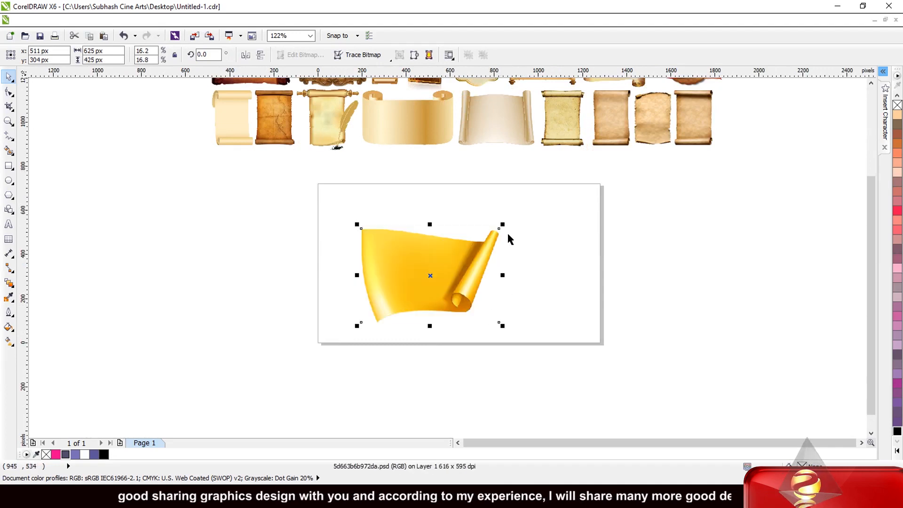
Step: Rotate the golden scroll by 90 degrees and mirror it vertically
scroll(499, 221, "down", 2)
scroll(405, 229, "up", 1)
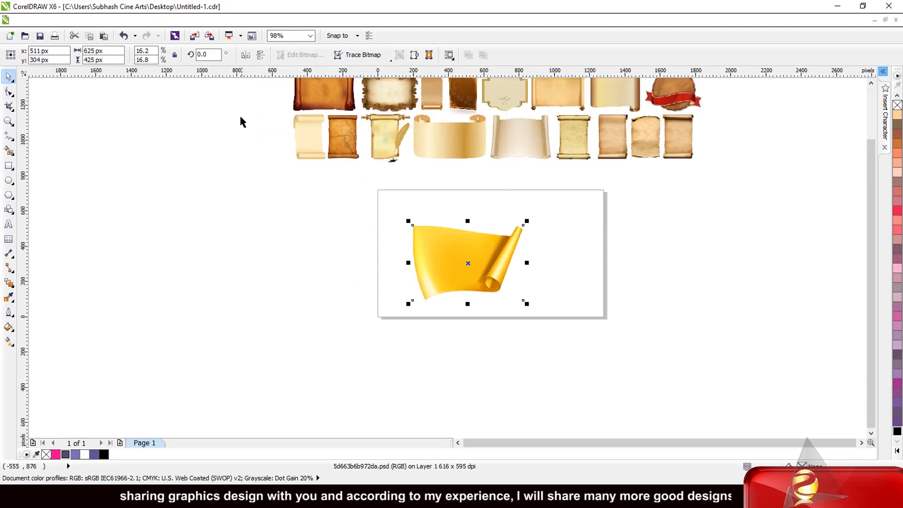
left_click(217, 54)
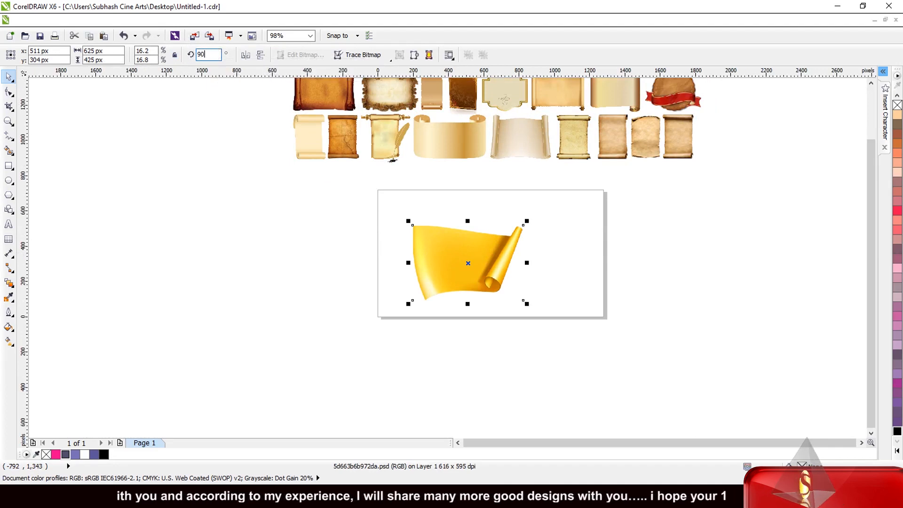
key("Return")
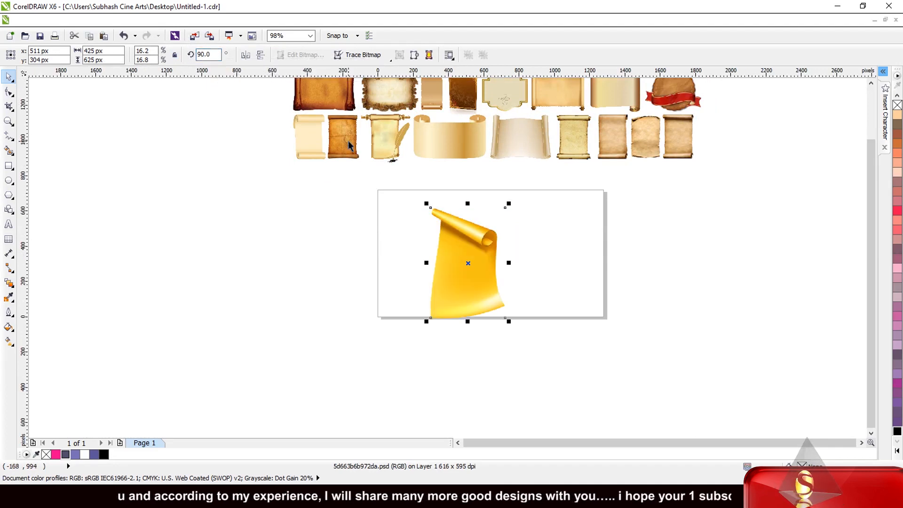
left_click(261, 54)
Step: Move the golden scroll to the page's upper-right corner and enlarge it to about 436 by 641 px
left_click_drag(461, 228, 550, 219)
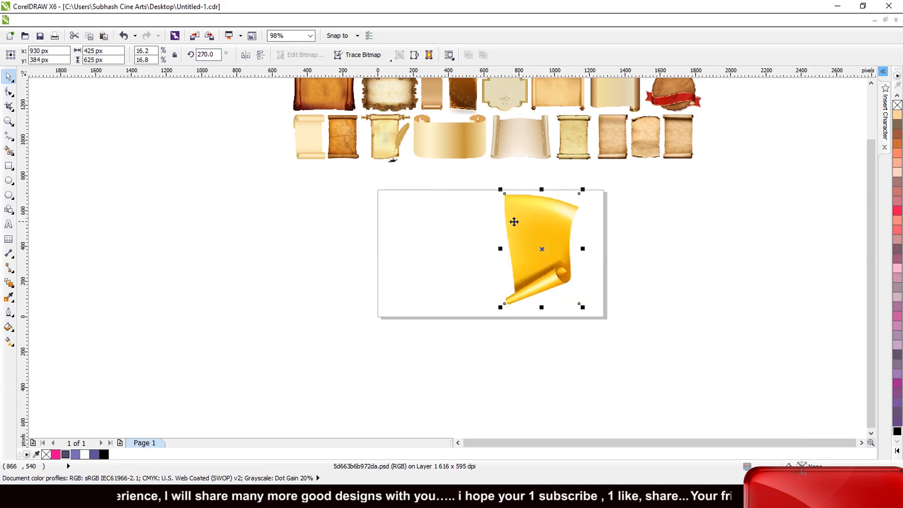
scroll(516, 219, "down", 2)
scroll(447, 228, "up", 3)
left_click_drag(605, 250, 630, 250)
scroll(517, 276, "down", 2)
left_click(565, 299)
scroll(564, 302, "up", 1)
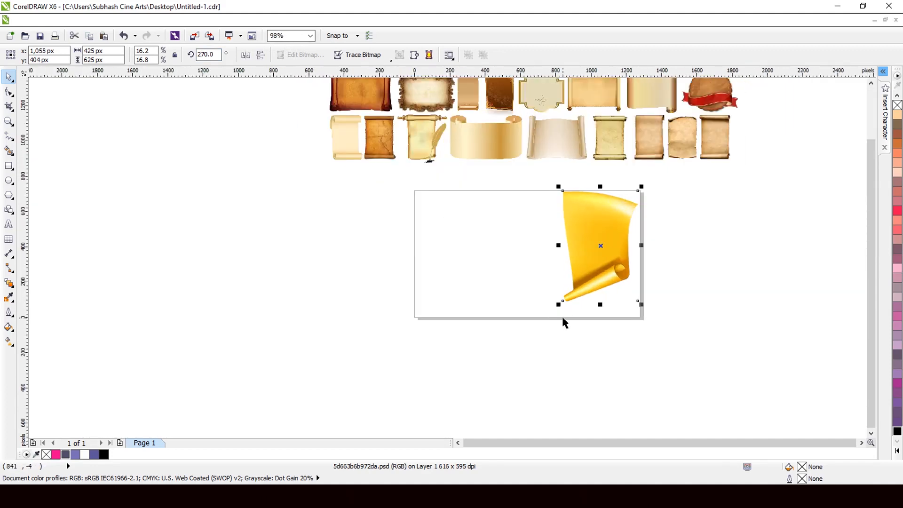
left_click_drag(560, 306, 555, 306)
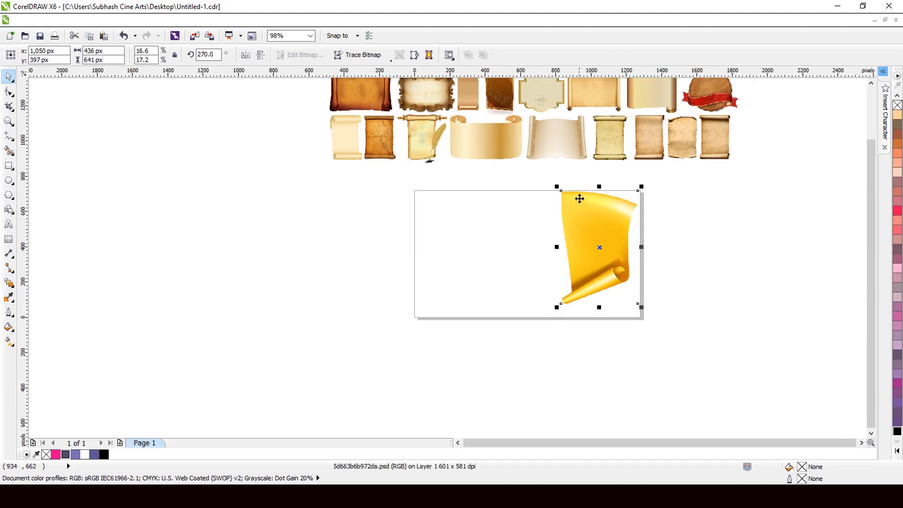
scroll(578, 195, "up", 2)
scroll(525, 216, "down", 1)
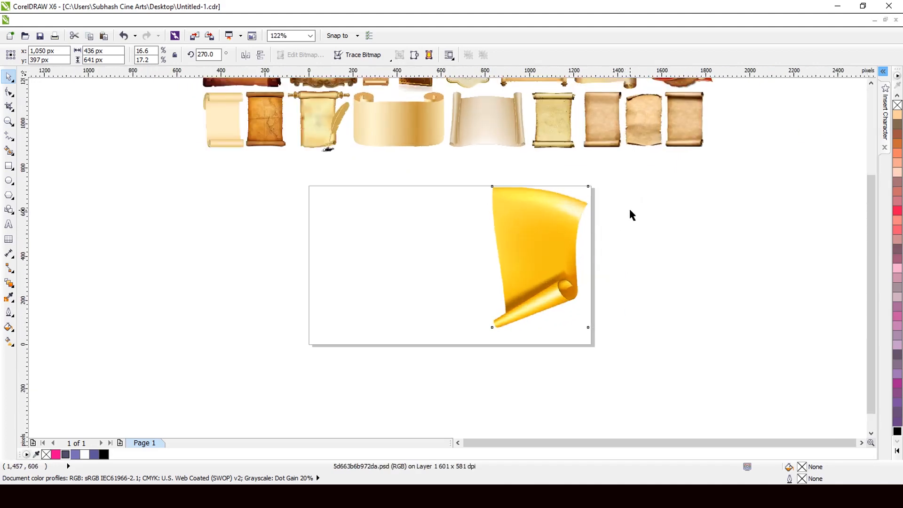
scroll(628, 207, "up", 1)
left_click(292, 164)
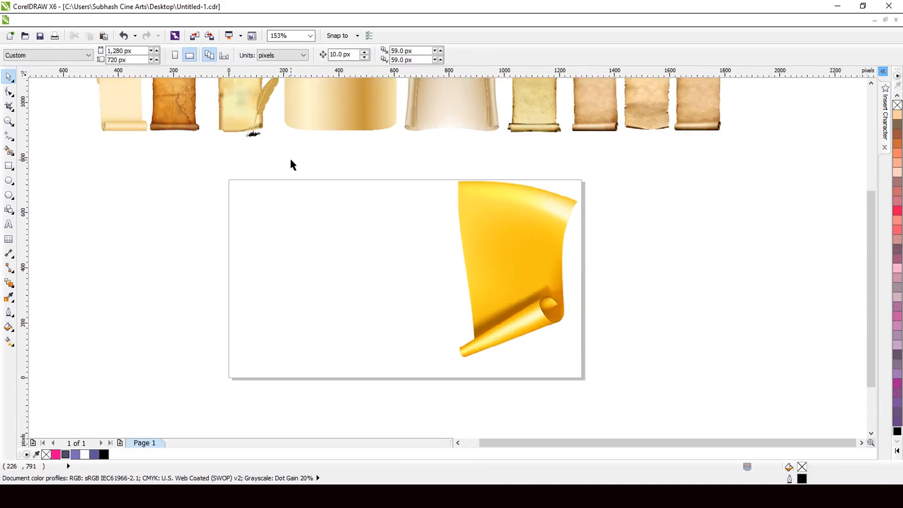
Step: Add the artistic text "50% DISCOUNT" on two lines in the left part of the page
left_click(9, 224)
left_click(223, 262)
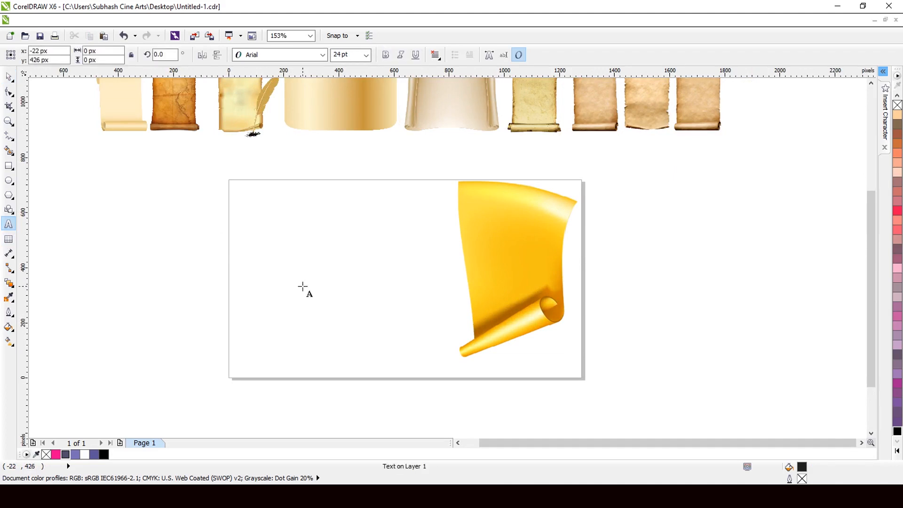
type("50")
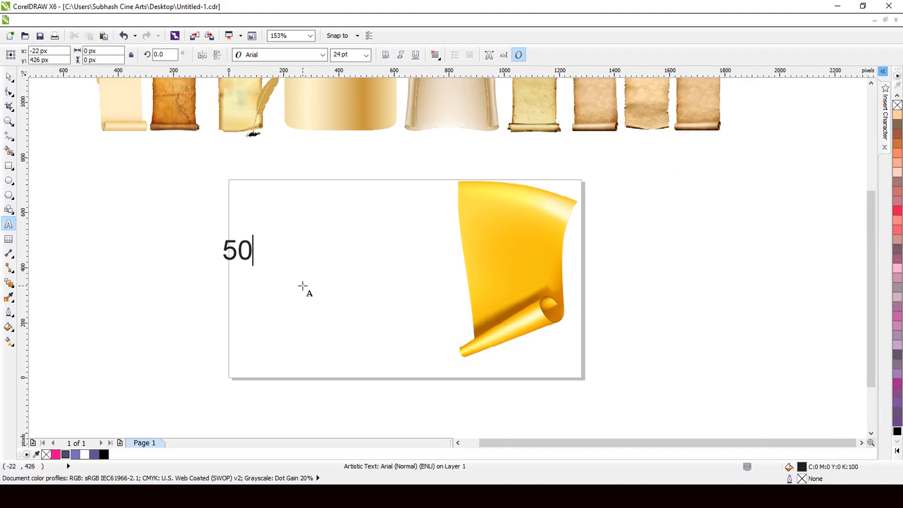
key("Escape")
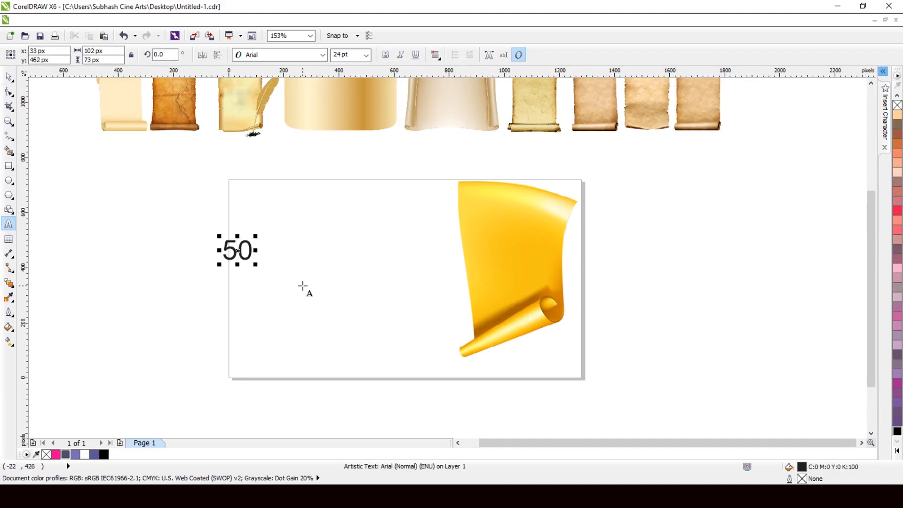
type("% ")
type("D")
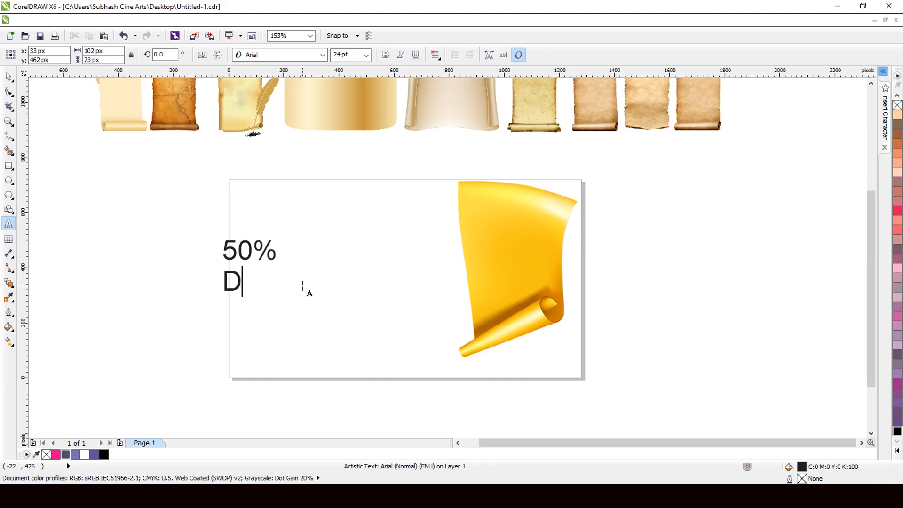
type("ISC")
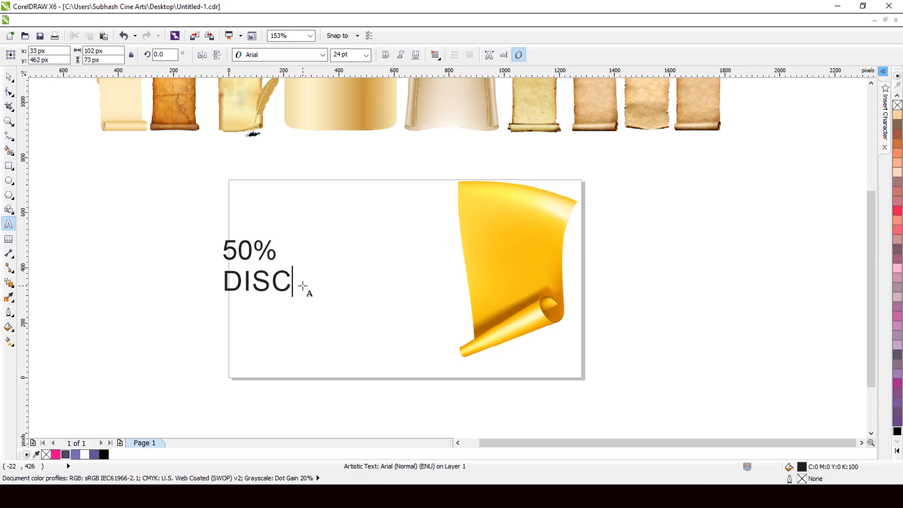
type("OUNT")
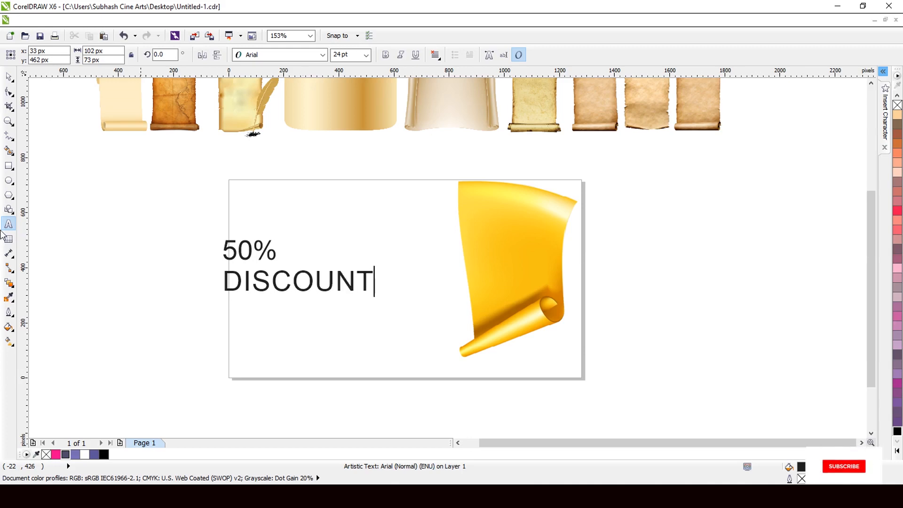
Step: Centre-align the two lines of the "50% DISCOUNT" text
key("Escape")
left_click(11, 78)
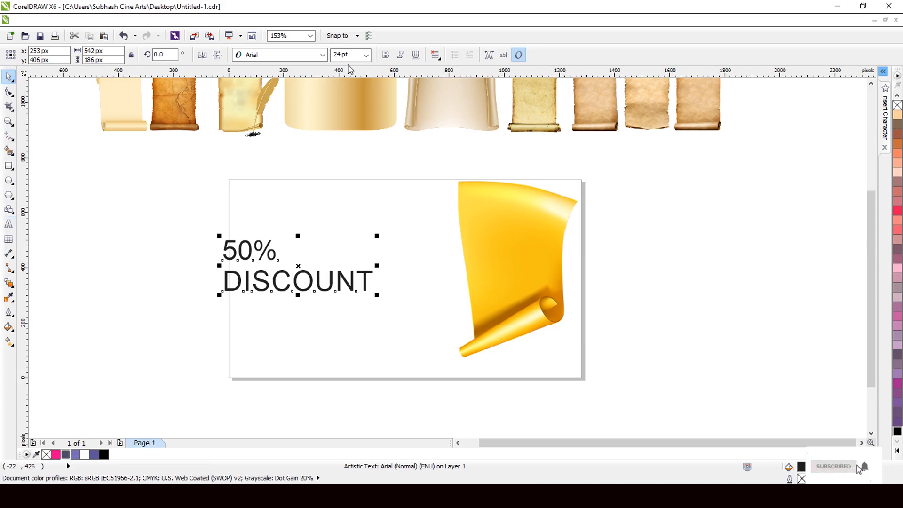
left_click(435, 55)
left_click(452, 95)
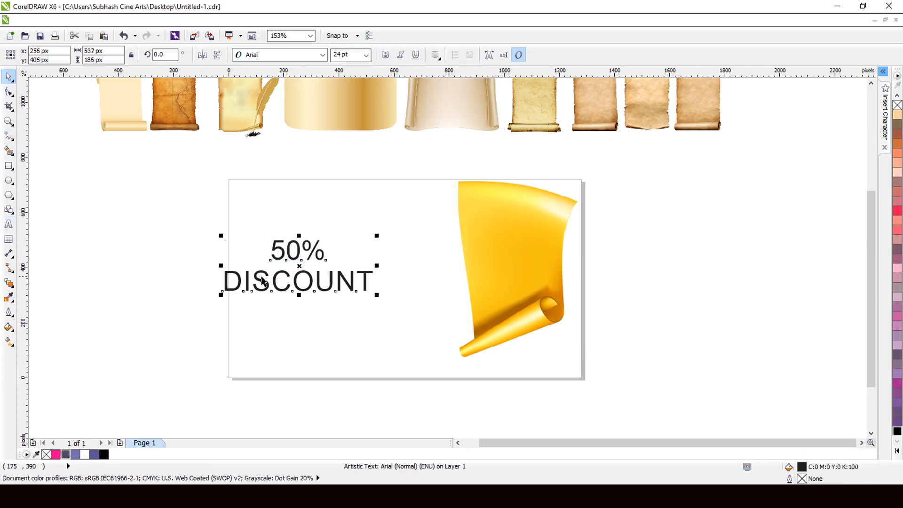
Step: Break the text apart into separate lines and set the "50%" line in Khand SemiBold
scroll(262, 281, "up", 2)
key("ctrl+k")
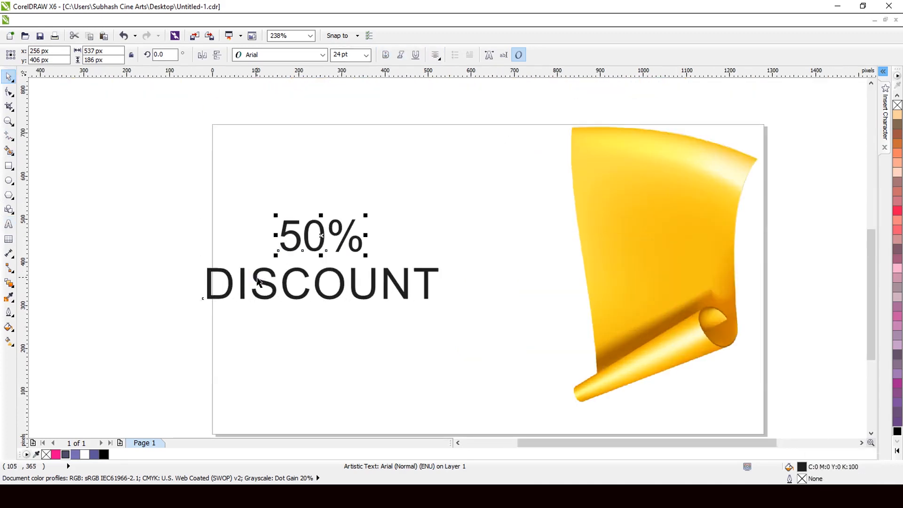
left_click(280, 54)
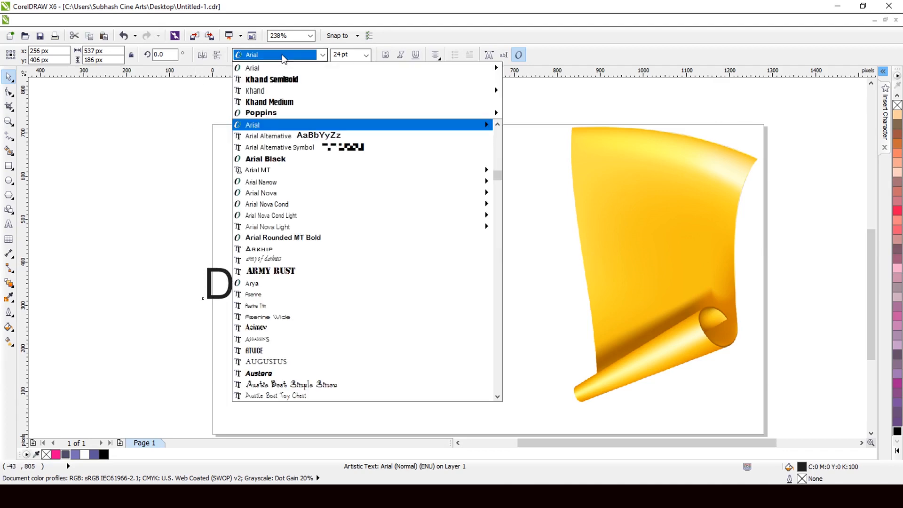
left_click(286, 79)
scroll(351, 140, "down", 2)
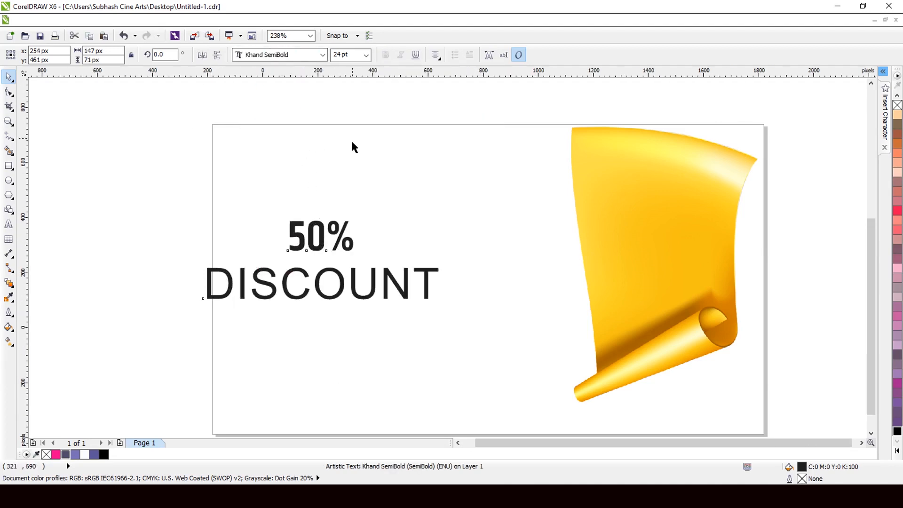
Step: Change the font of the "50%" text to Tiffany Heavy Bold
scroll(164, 178, "up", 3)
left_click(258, 58)
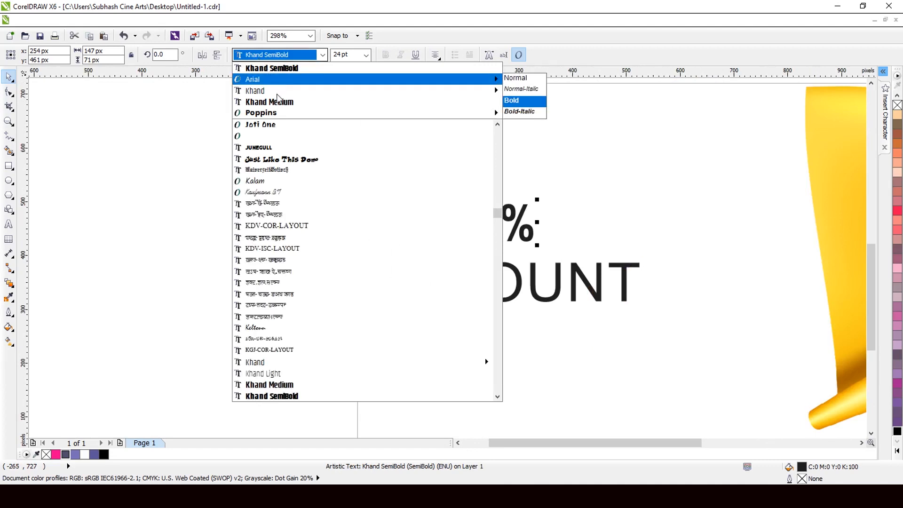
scroll(281, 102, "down", 15)
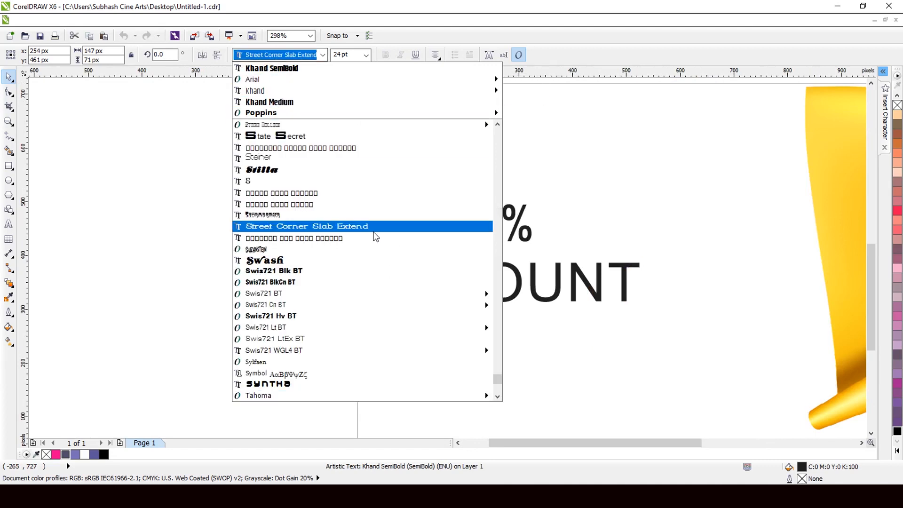
scroll(377, 296, "down", 4)
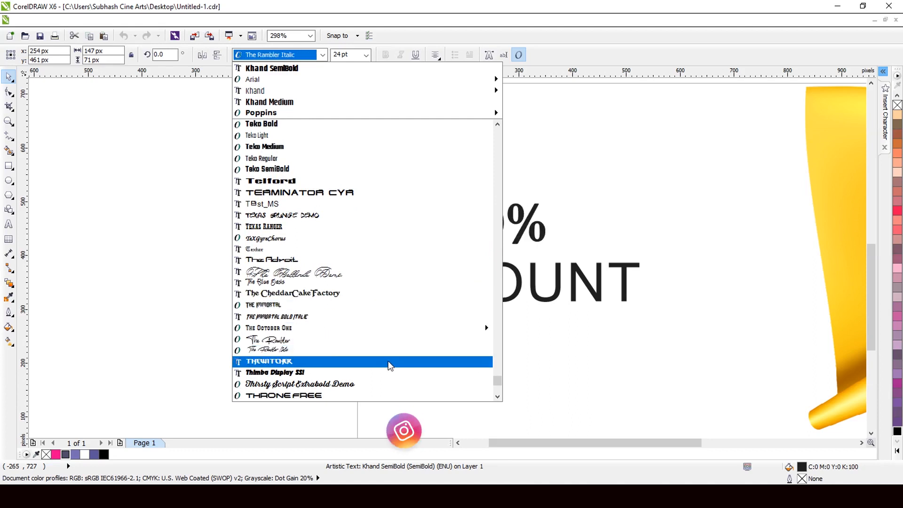
scroll(388, 361, "down", 4)
left_click(352, 351)
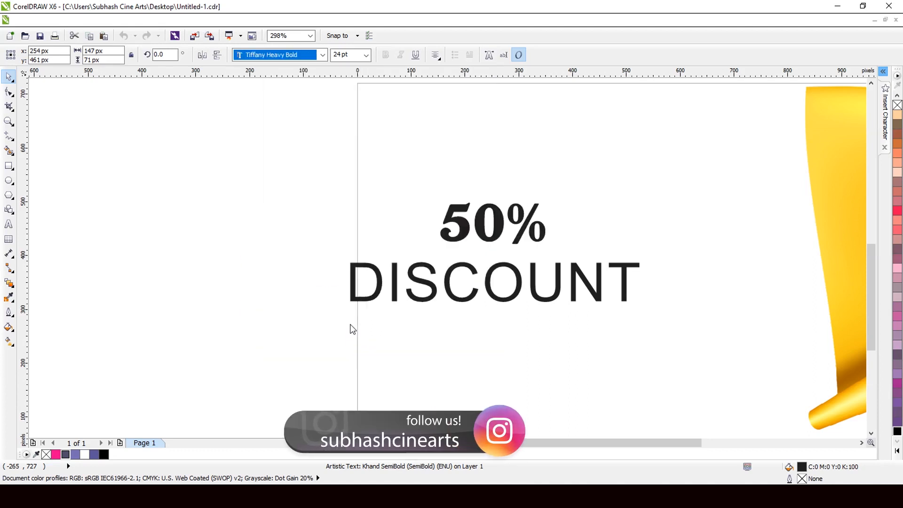
Step: Move the "50%" text onto the upper part of the golden scroll and stretch it to about 313 by 147 px
scroll(349, 243, "down", 4)
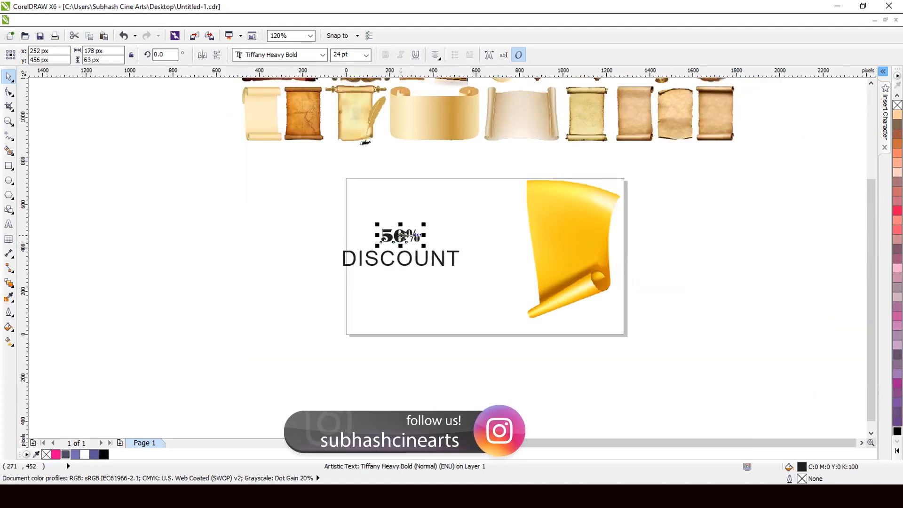
left_click_drag(400, 235, 581, 288)
scroll(611, 216, "up", 4)
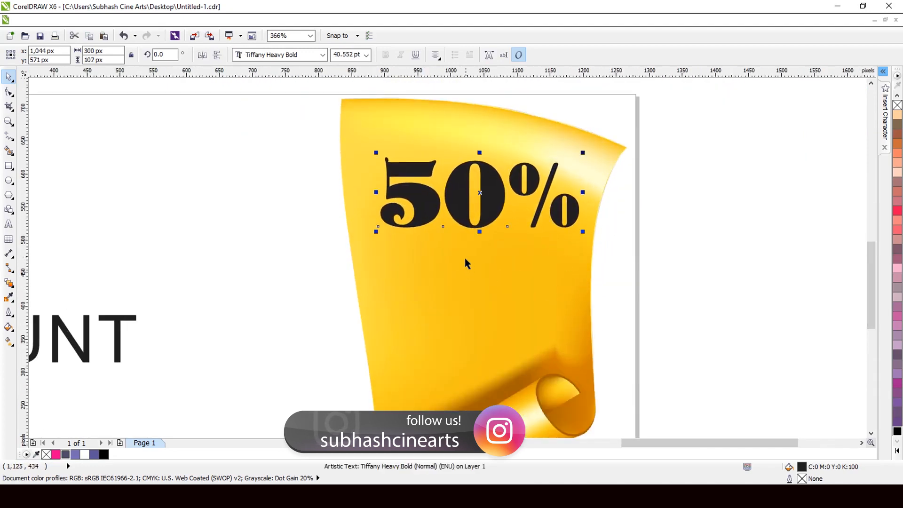
left_click_drag(479, 231, 479, 257)
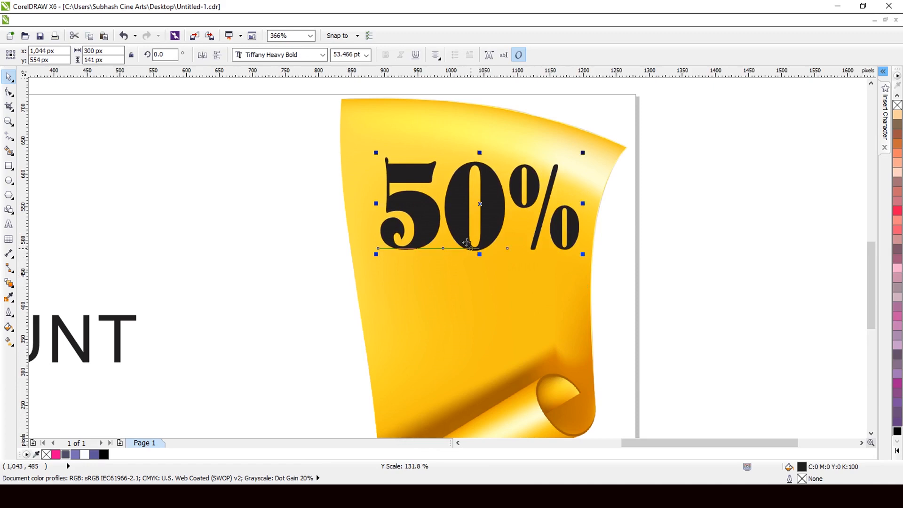
scroll(432, 231, "down", 2)
scroll(402, 219, "up", 2)
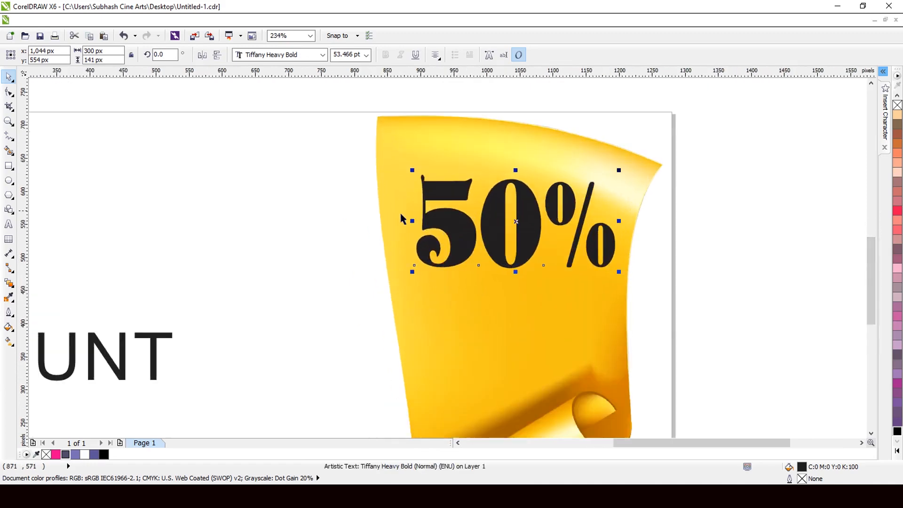
left_click_drag(414, 272, 406, 276)
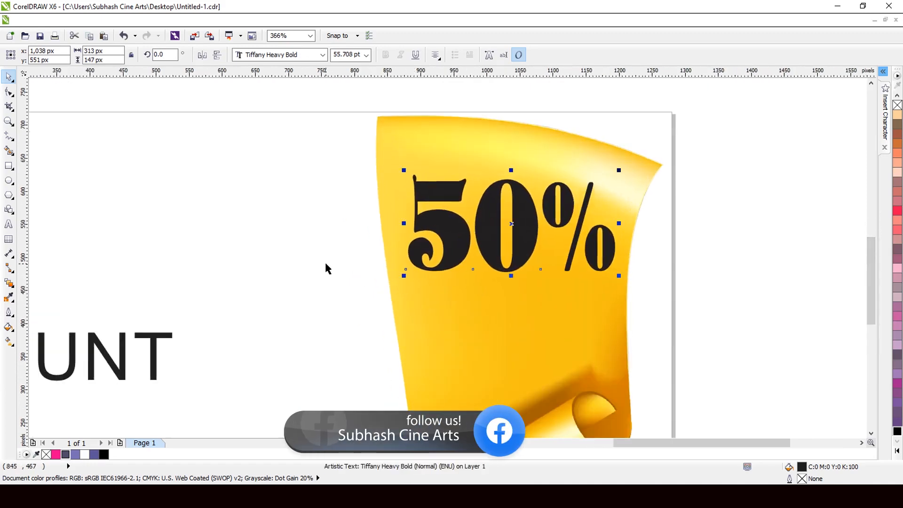
Step: Fill the "50%" text with black and give it a white 4 pt outline placed behind the fill and scaled with the image
left_click(104, 454)
scroll(399, 253, "down", 2)
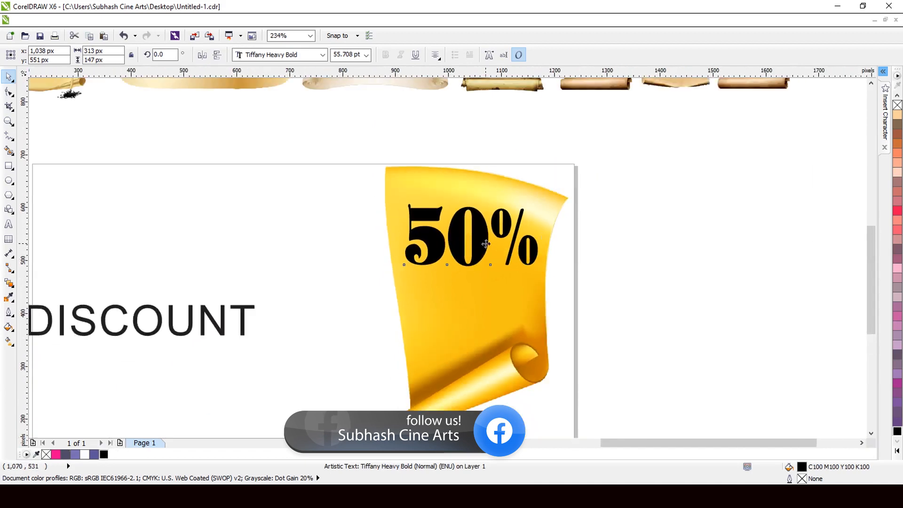
scroll(254, 253, "up", 2)
key("F12")
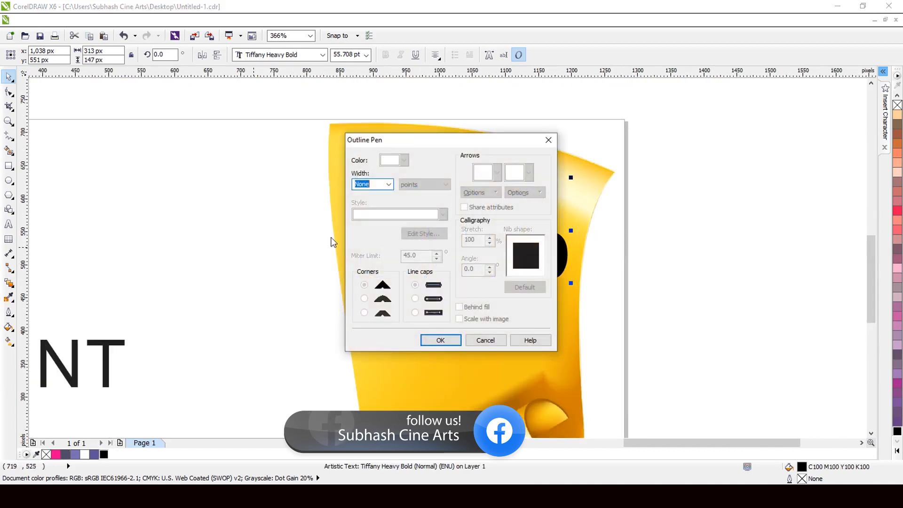
left_click(388, 184)
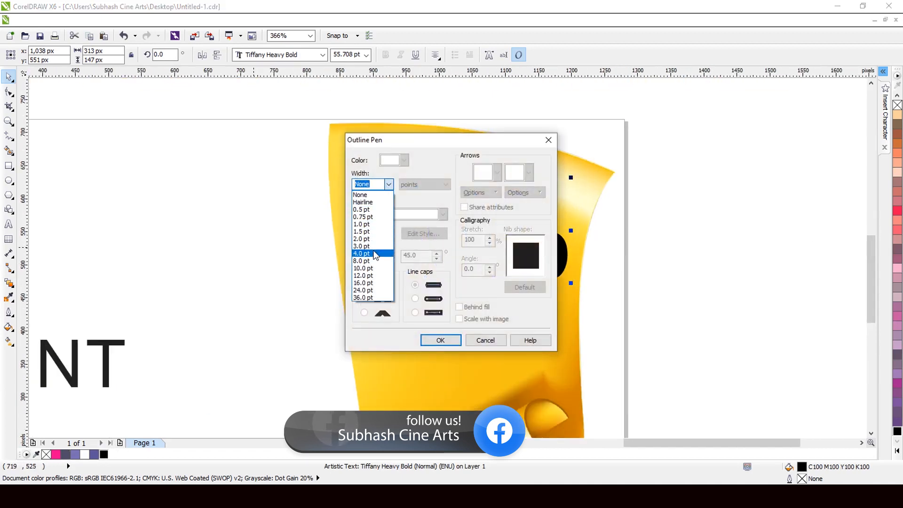
left_click(362, 247)
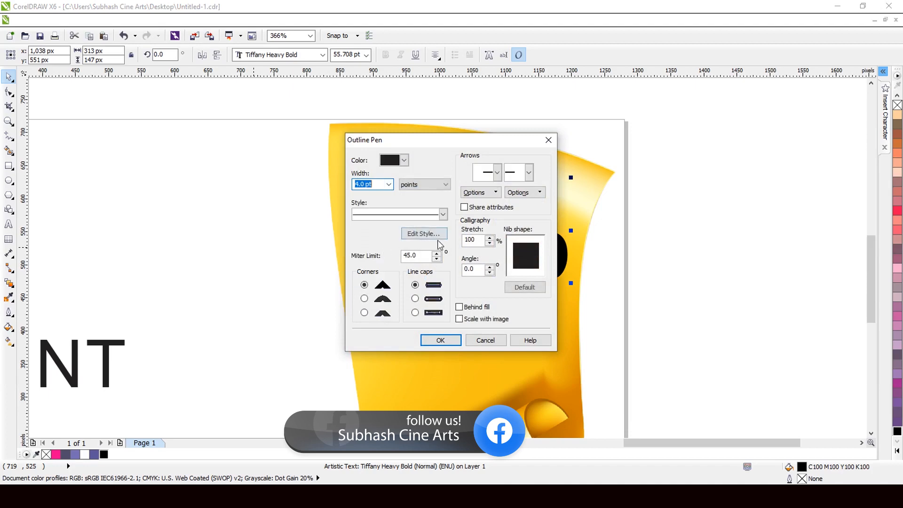
left_click(487, 307)
left_click(484, 321)
left_click(440, 340)
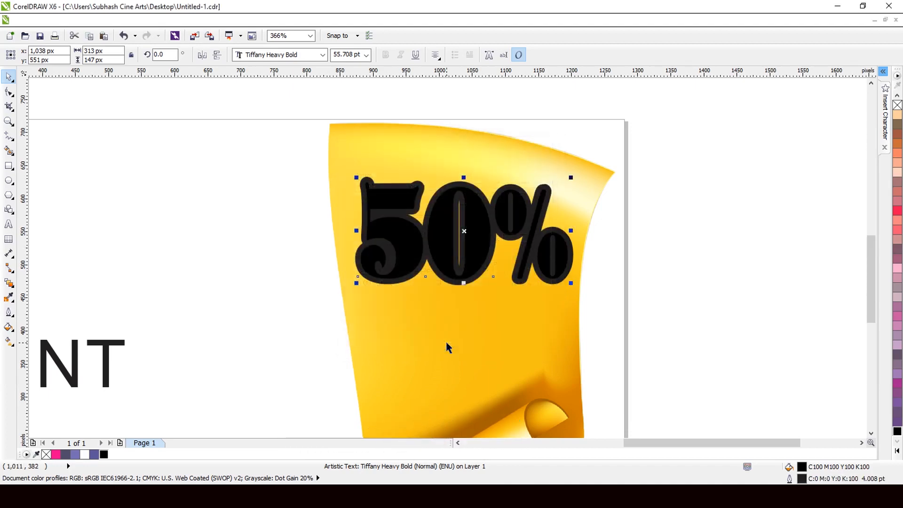
right_click(84, 455)
scroll(198, 342, "down", 2)
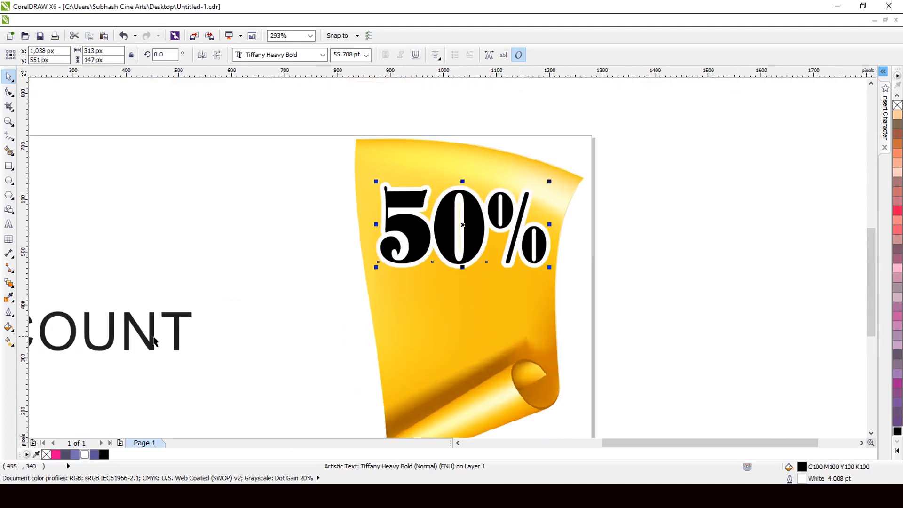
Step: Move the "DISCOUNT" text under "50%" and set it in Khand SemiBold
left_click(155, 341)
left_click_drag(155, 341, 520, 310)
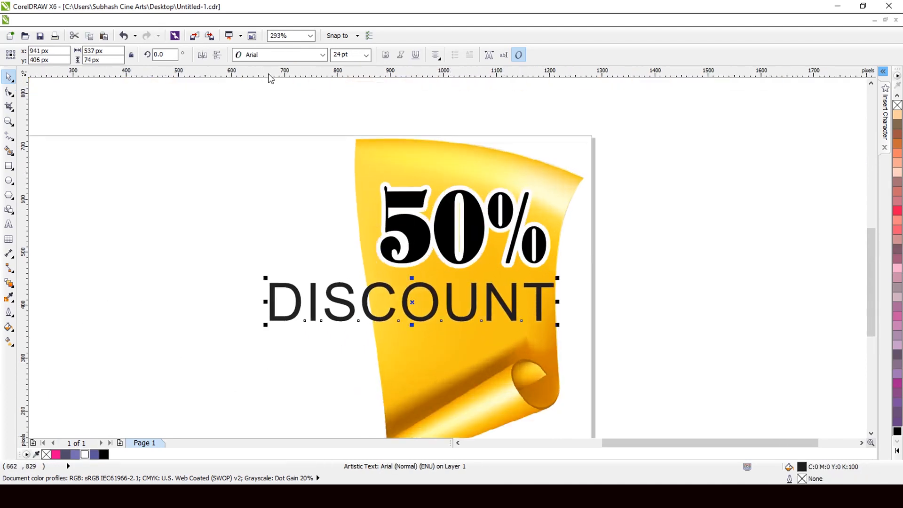
left_click(278, 57)
left_click(296, 91)
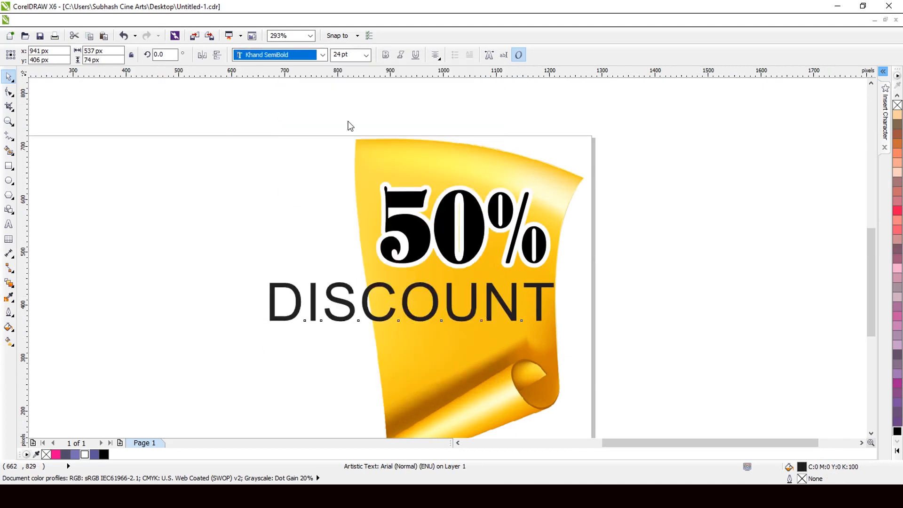
scroll(571, 223, "down", 2)
scroll(516, 284, "up", 4)
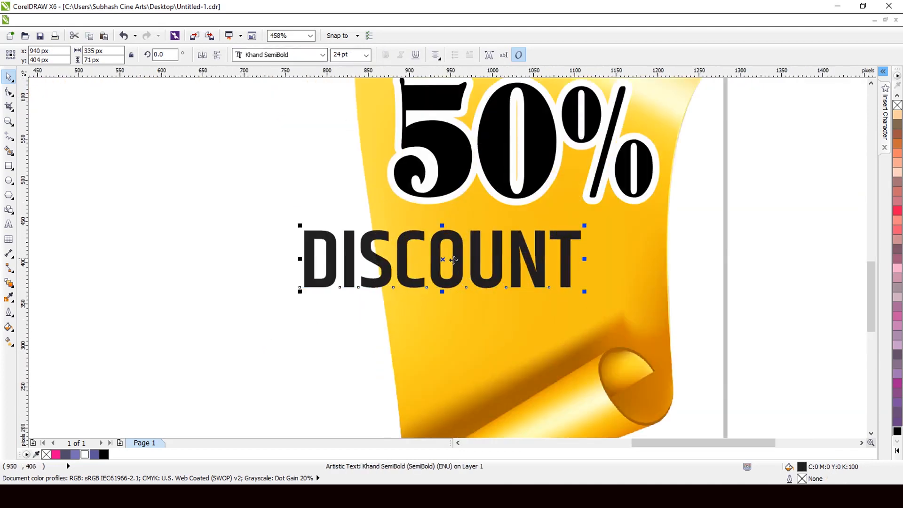
Step: Shrink the "DISCOUNT" text to about 240 by 51 px and position it on the scroll, centred beneath "50%"
left_click_drag(455, 260, 560, 260)
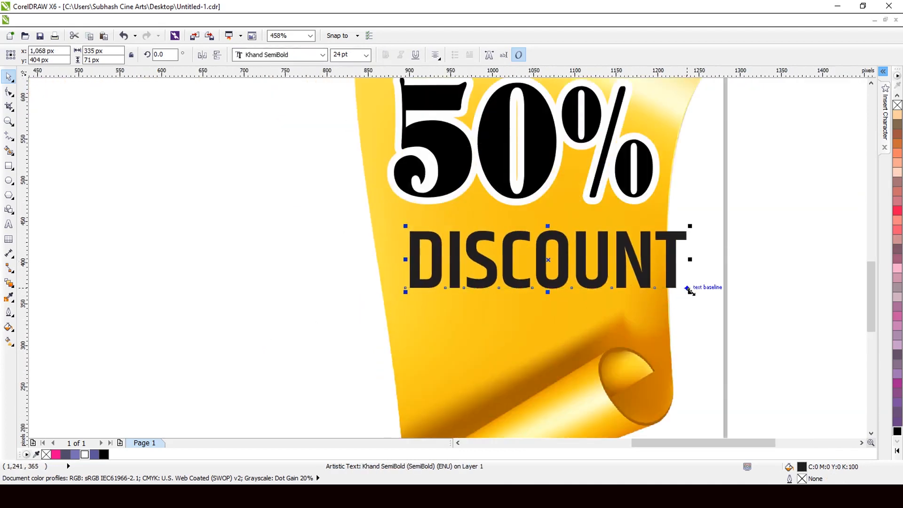
left_click_drag(689, 290, 651, 285)
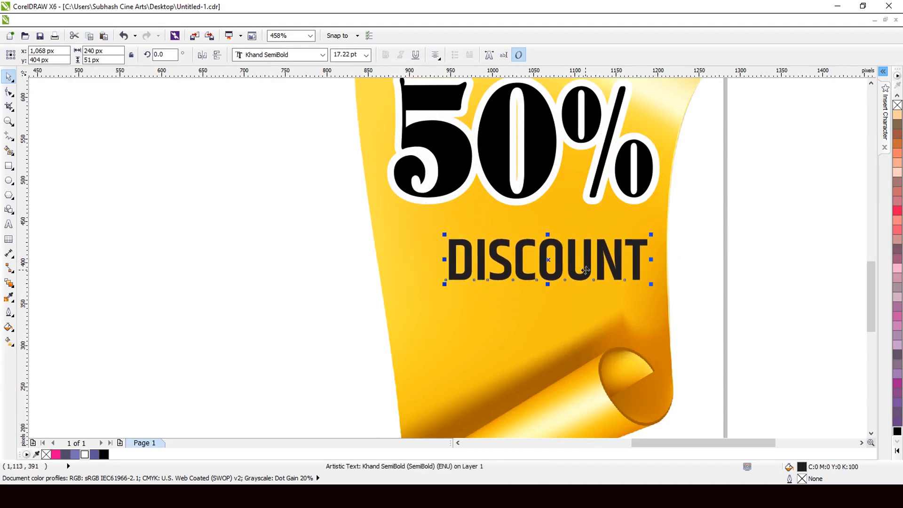
left_click_drag(585, 269, 556, 260)
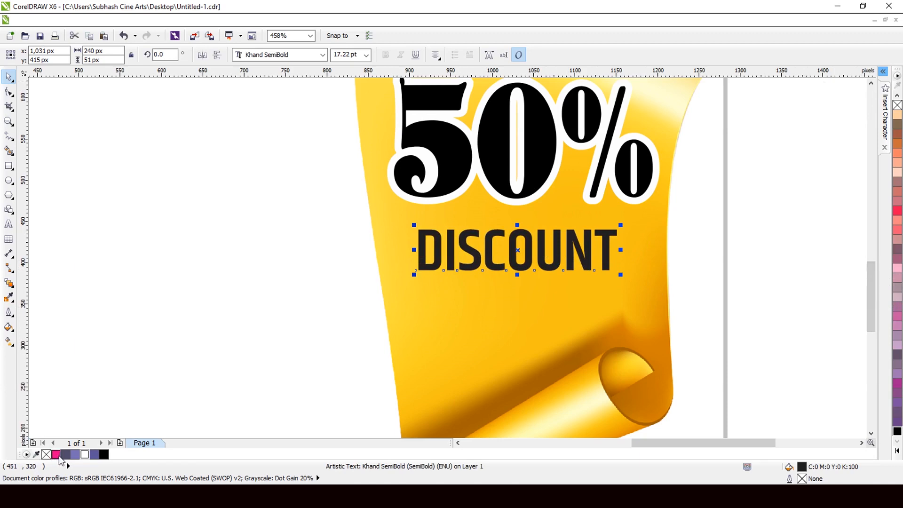
Step: Fill the "DISCOUNT" text with magenta
left_click(56, 454)
scroll(570, 256, "down", 1)
scroll(603, 301, "up", 2)
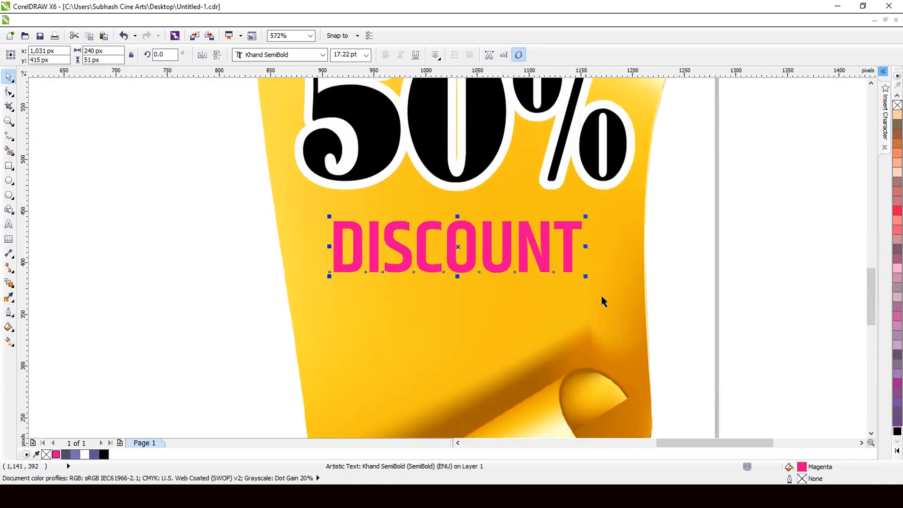
Step: Enlarge the "DISCOUNT" text to about 291 by 61 px and fill it with red
left_click_drag(597, 294, 605, 326)
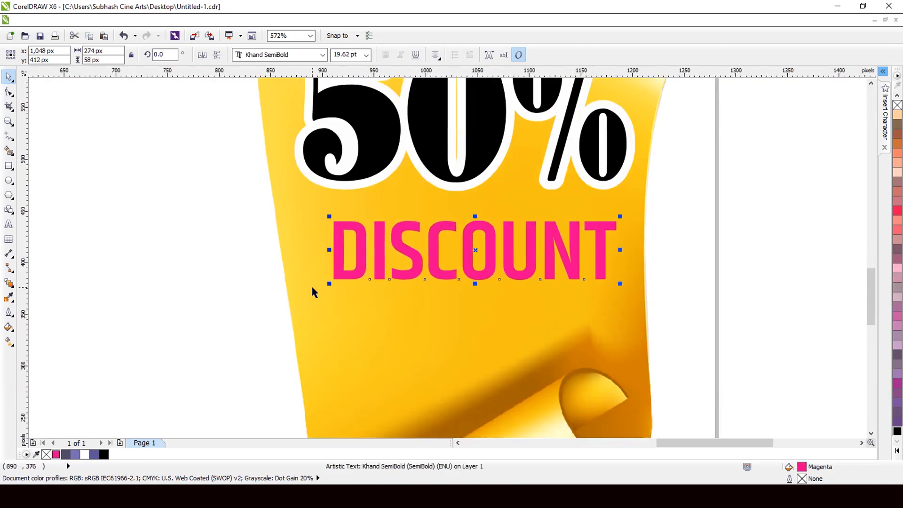
mouse_move(328, 284)
left_mouse_down()
mouse_move(310, 302)
mouse_move(312, 287)
left_mouse_up()
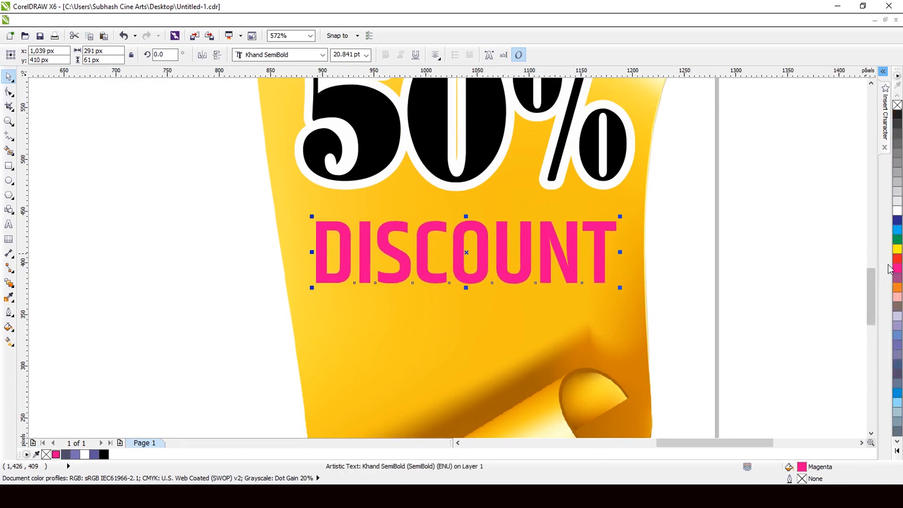
left_click(897, 258)
scroll(489, 243, "down", 3)
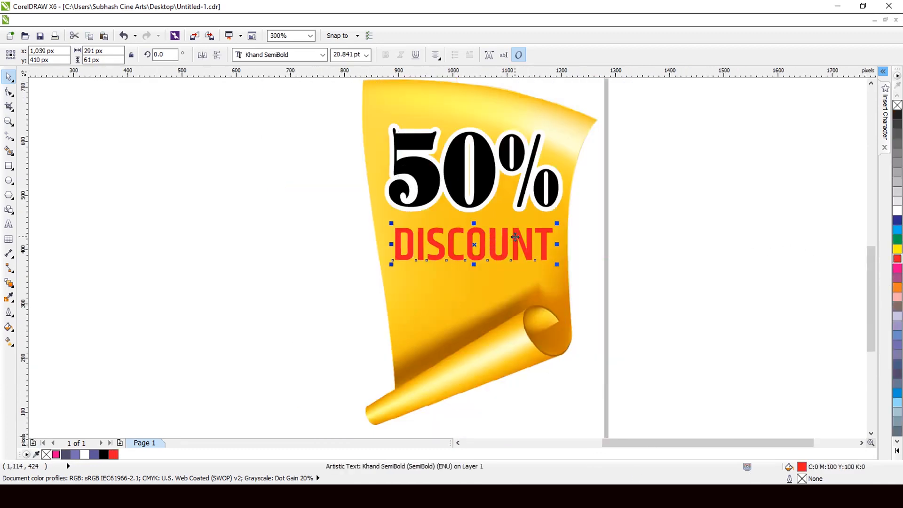
Step: Give the "DISCOUNT" text a white 2 pt outline placed behind the fill and scaled with the image
scroll(515, 237, "up", 3)
key("F12")
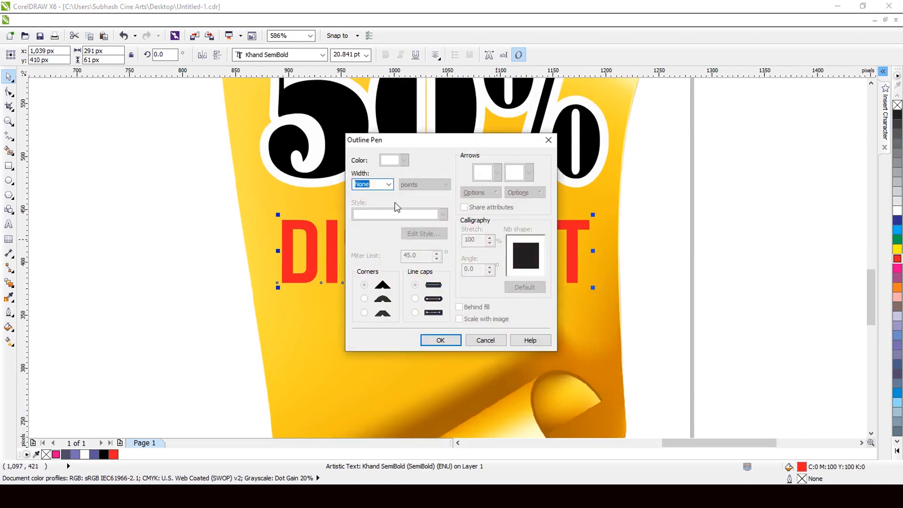
left_click(389, 185)
left_click(375, 239)
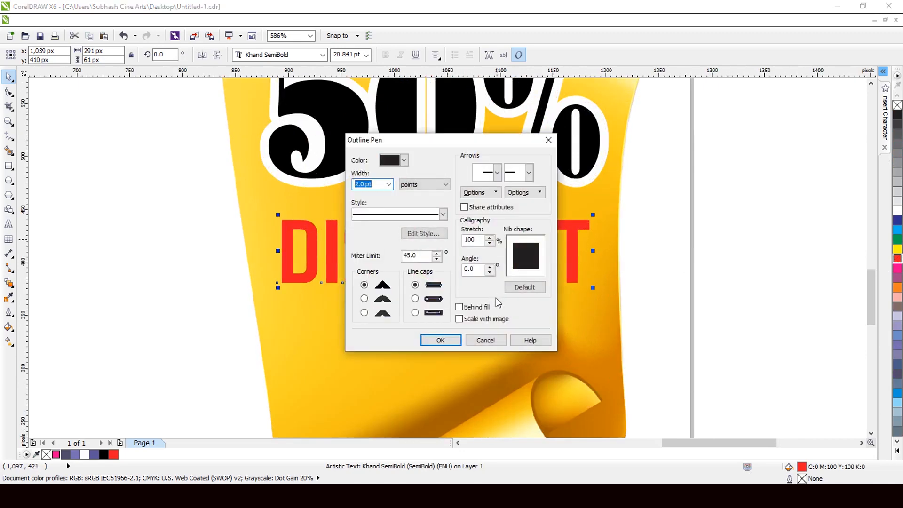
left_click(480, 319)
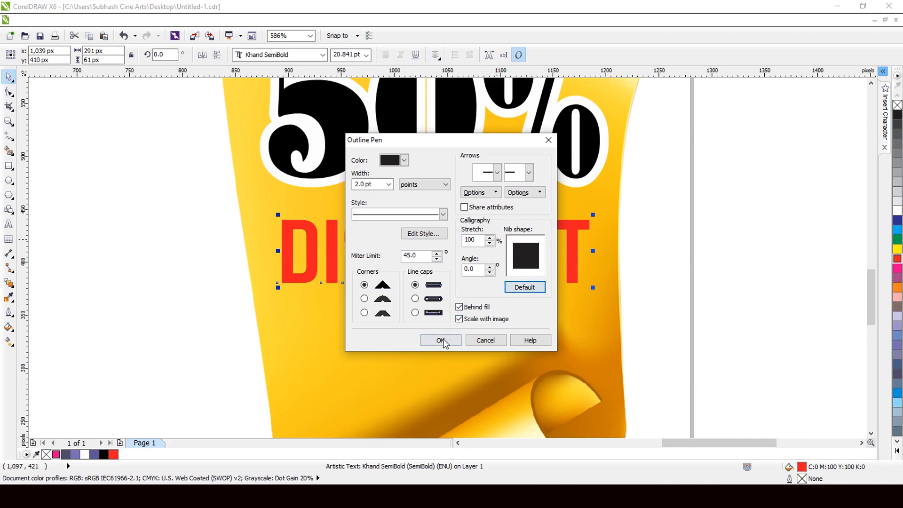
left_click(441, 340)
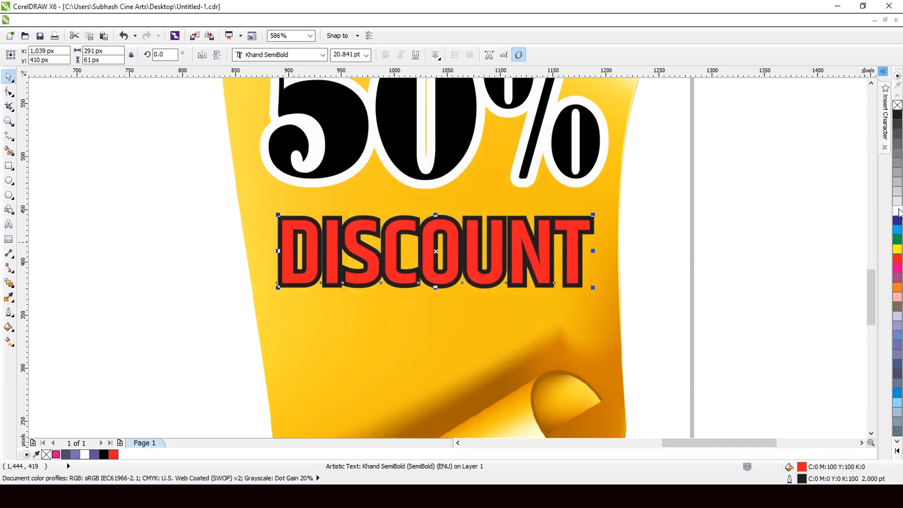
scroll(506, 244, "down", 4)
scroll(493, 197, "down", 1)
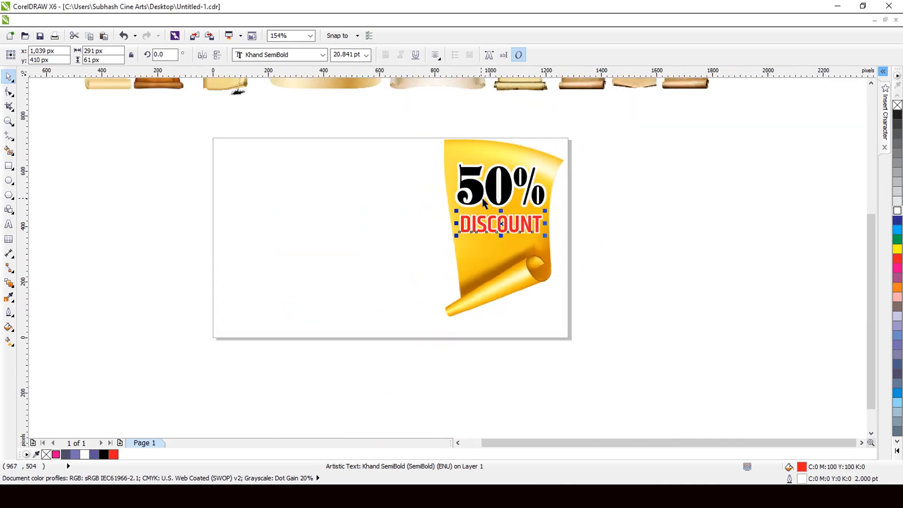
Step: Add a drop shadow to the golden scroll, offset about 45 px downward, with opacity 35 and feathering 10
left_click(478, 269)
scroll(477, 269, "up", 1)
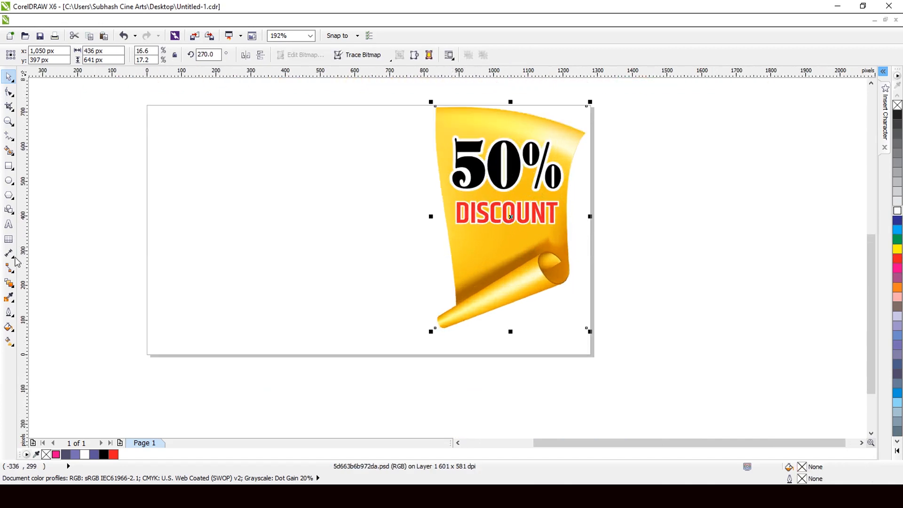
left_click(6, 285)
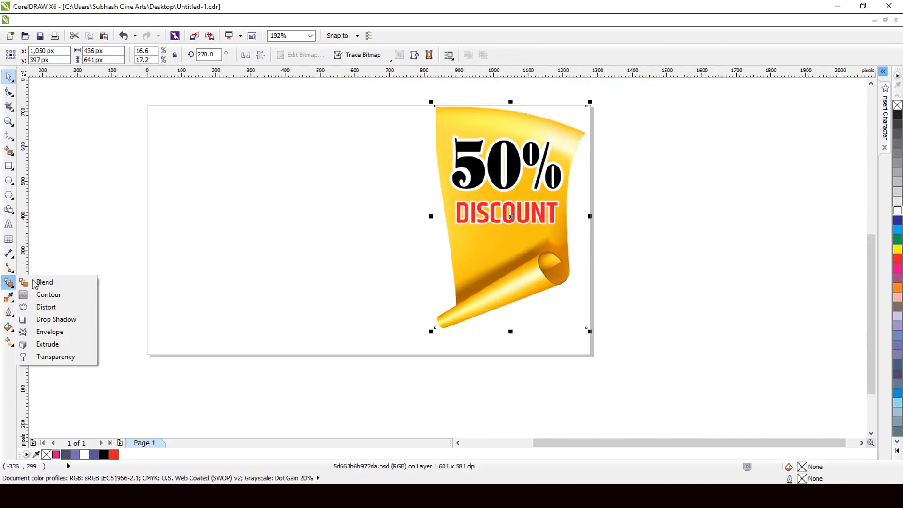
left_click(61, 318)
left_click_drag(510, 217, 512, 343)
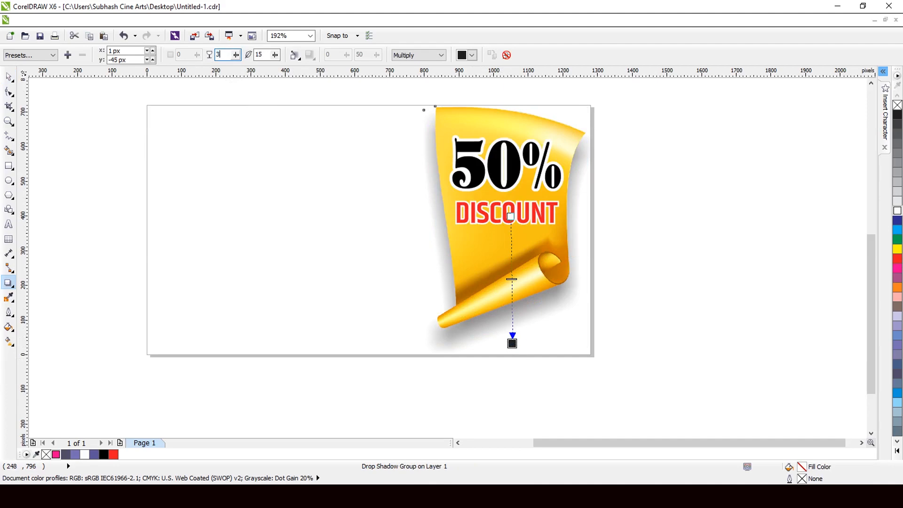
key("Tab")
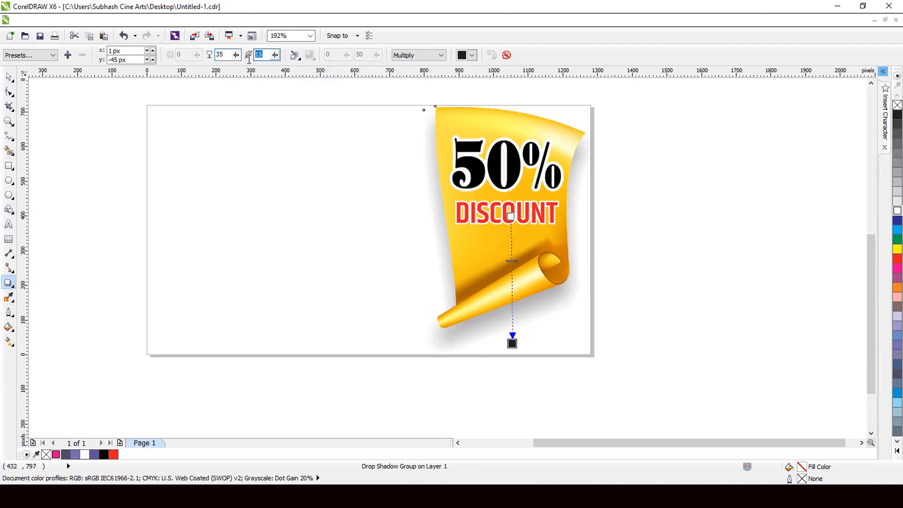
type("1")
key("Return")
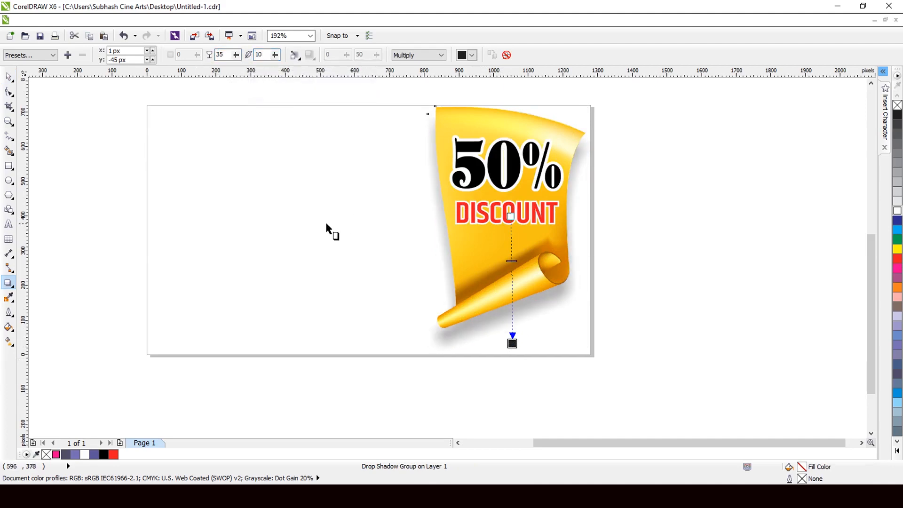
Step: Move the golden scroll together with its shadow and text slightly right and up on the page
left_click(9, 77)
scroll(517, 273, "down", 2)
left_click_drag(624, 156, 357, 359)
scroll(457, 308, "up", 2)
left_click_drag(469, 344, 478, 339)
scroll(498, 305, "down", 1)
left_click(400, 377)
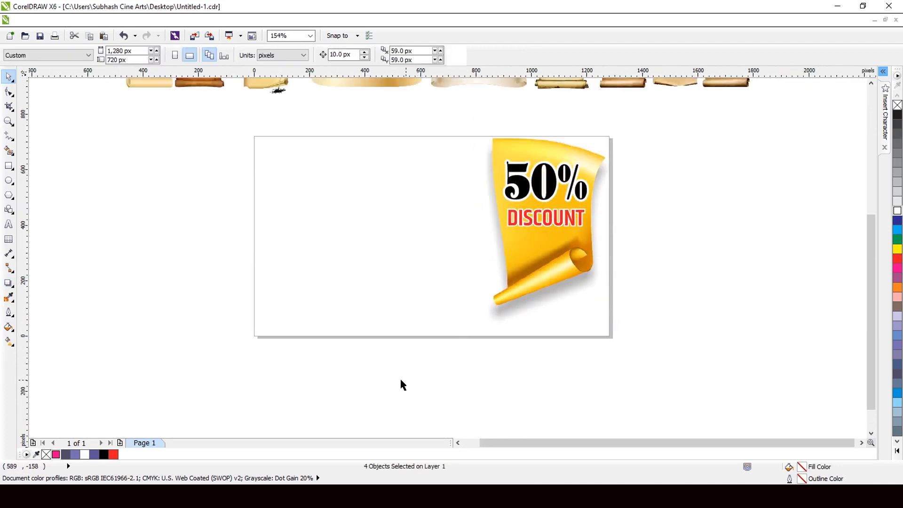
Step: Add a page-sized 1280 by 720 px background rectangle, fill it with dark blue (C:100 M:80 Y:4 K:0) and remove its outline
double_click(9, 166)
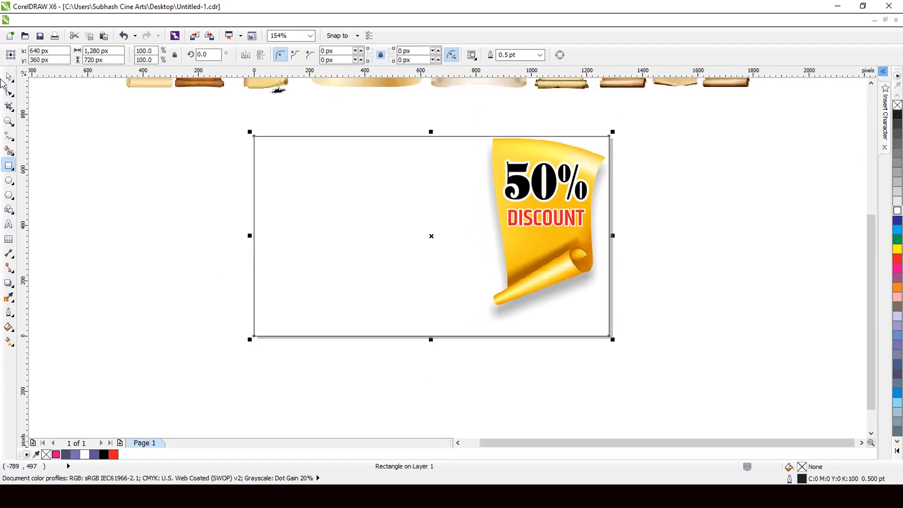
left_click(9, 77)
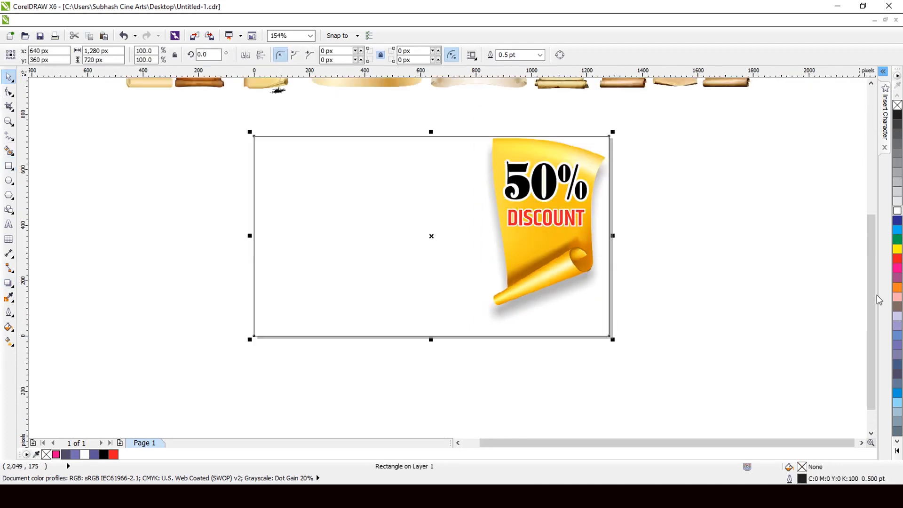
left_click(896, 229)
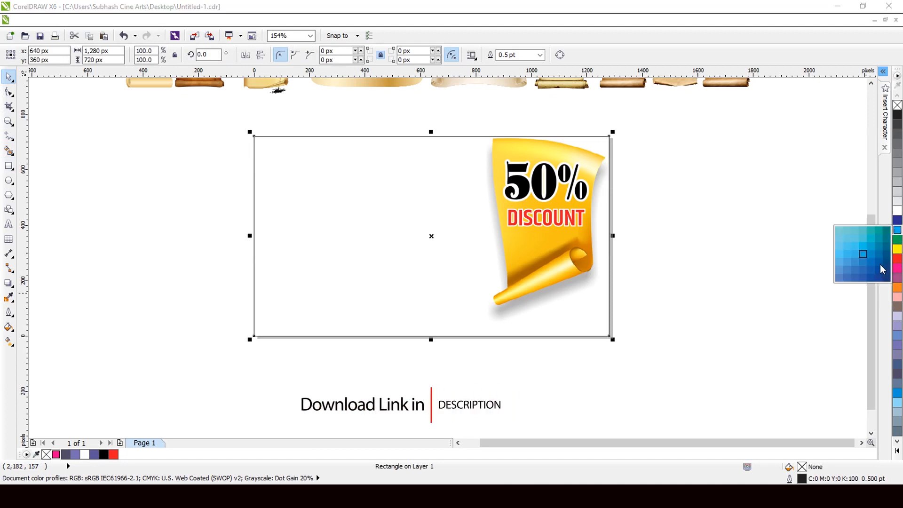
left_click(870, 273)
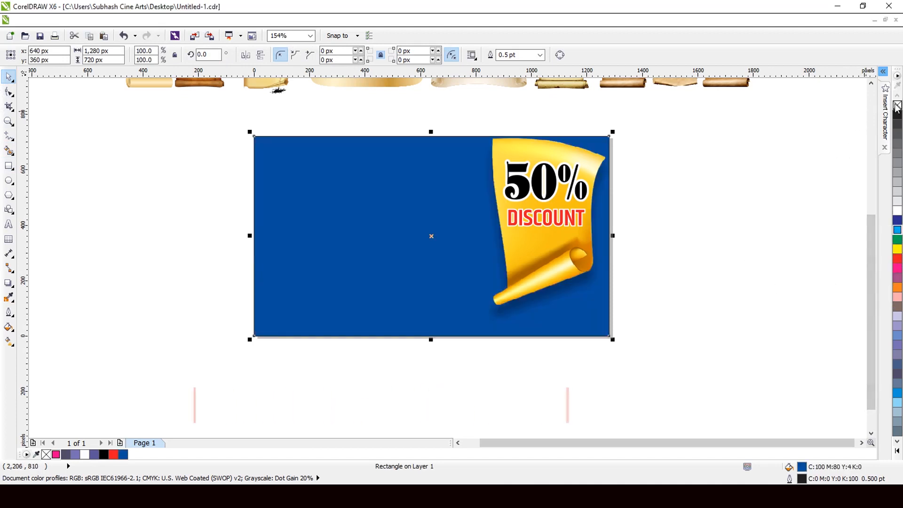
scroll(699, 180, "down", 2)
scroll(594, 160, "up", 2)
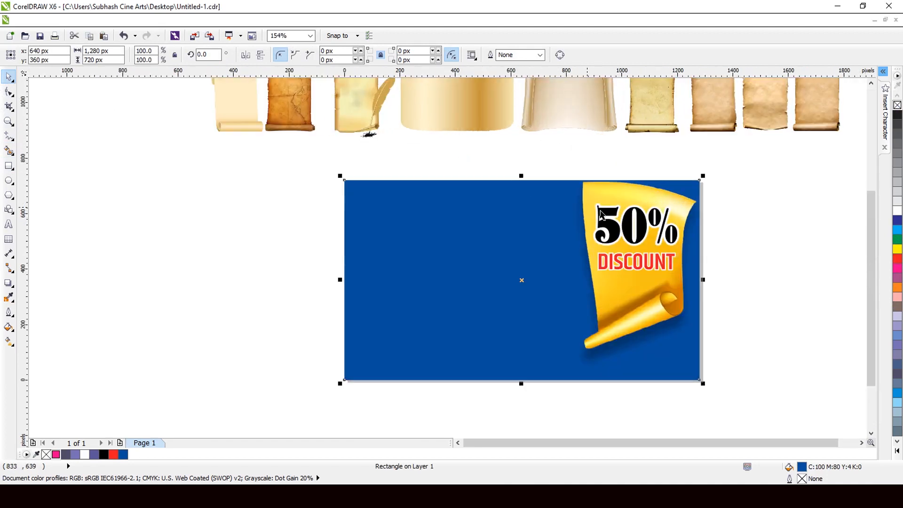
Step: Move the golden scroll with its shadow and text up so its top edge overhangs the blue background
left_click_drag(745, 158, 528, 372)
left_click_drag(659, 319, 657, 297)
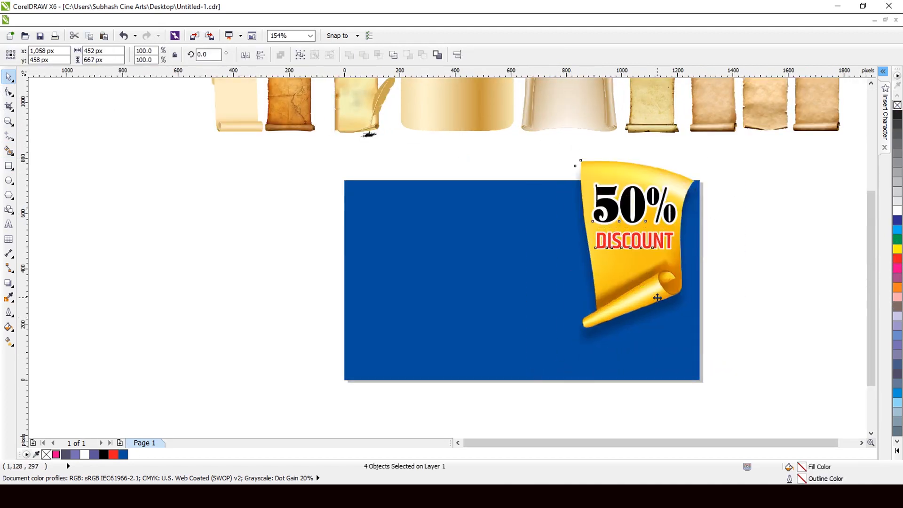
scroll(575, 302, "down", 1)
left_click(753, 296)
Step: Nudge both the "50%" and "DISCOUNT" texts down three increments on the golden scroll
scroll(691, 193, "up", 3)
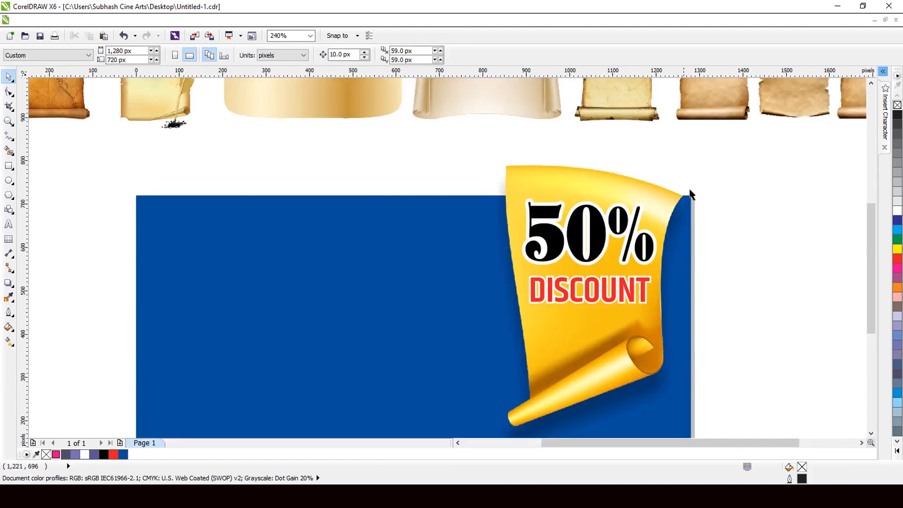
left_click_drag(502, 324, 502, 325)
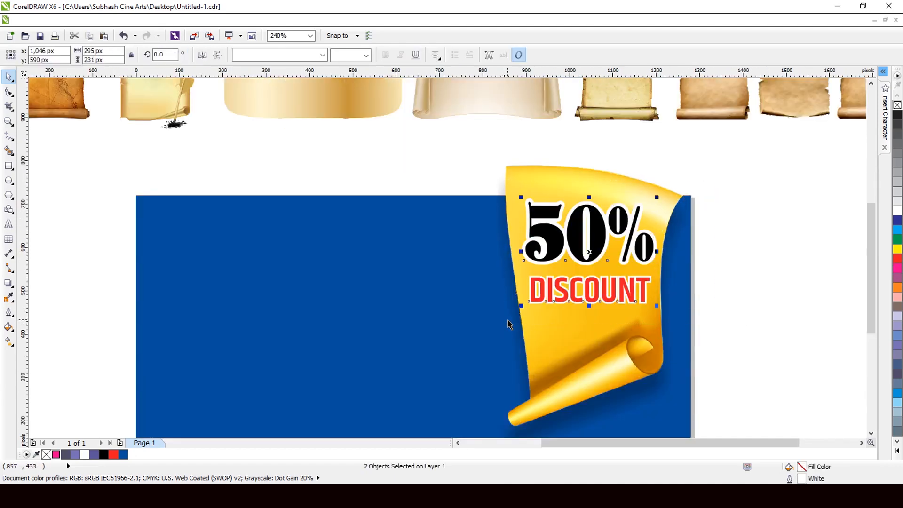
key("Down")
key("Down")
key("Down")
Step: Crop the overhanging top of the golden scroll bitmap level with the upper edge of the blue background using the Shape tool
left_click(540, 178)
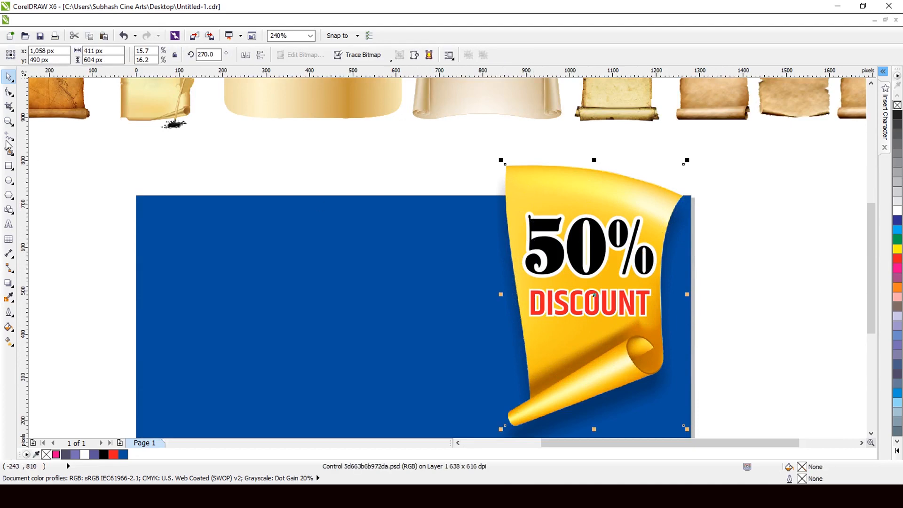
left_click(9, 91)
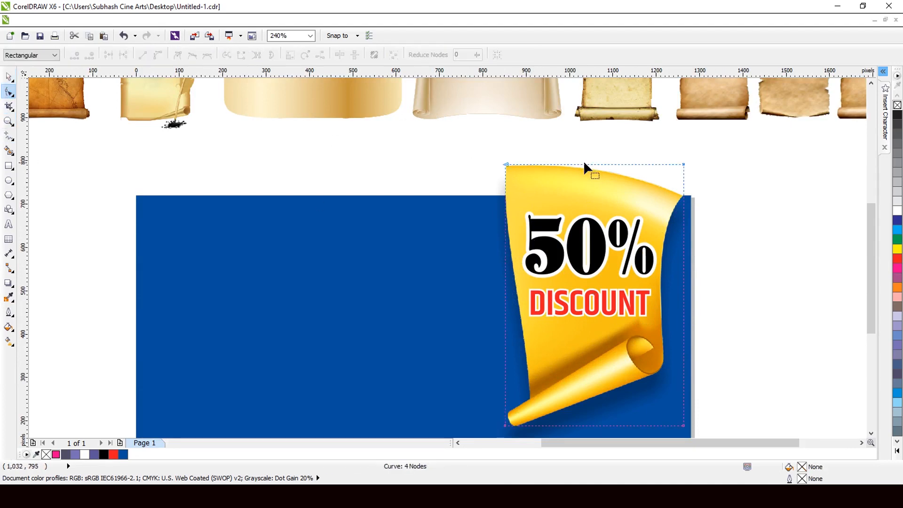
left_click_drag(586, 164, 587, 195)
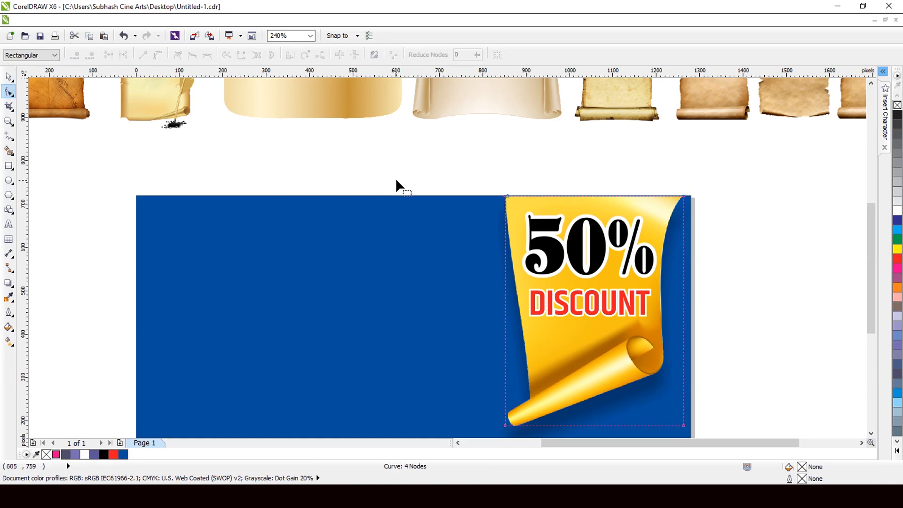
left_click(9, 76)
Step: Move the golden scroll with its shadow and text off the page to the left, to about x -1,237 px, y 418 px
scroll(658, 225, "down", 4)
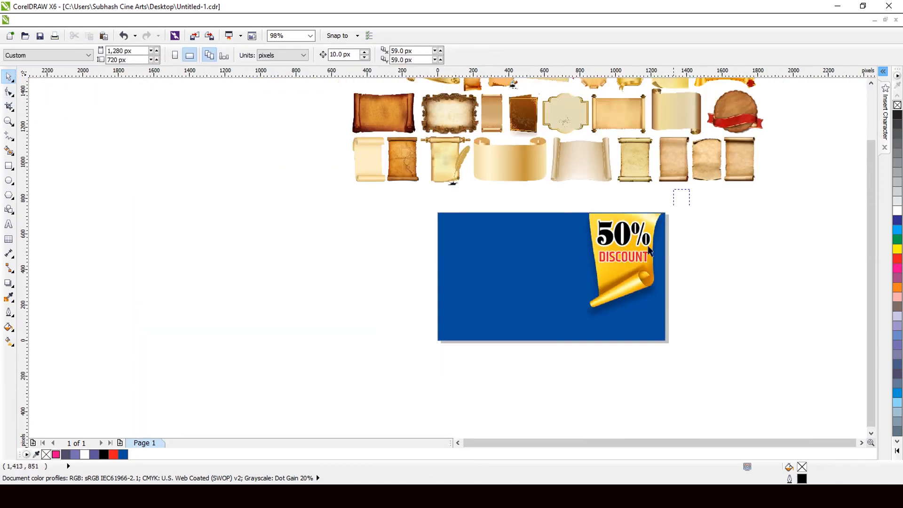
left_click_drag(548, 317, 548, 319)
scroll(638, 284, "down", 2)
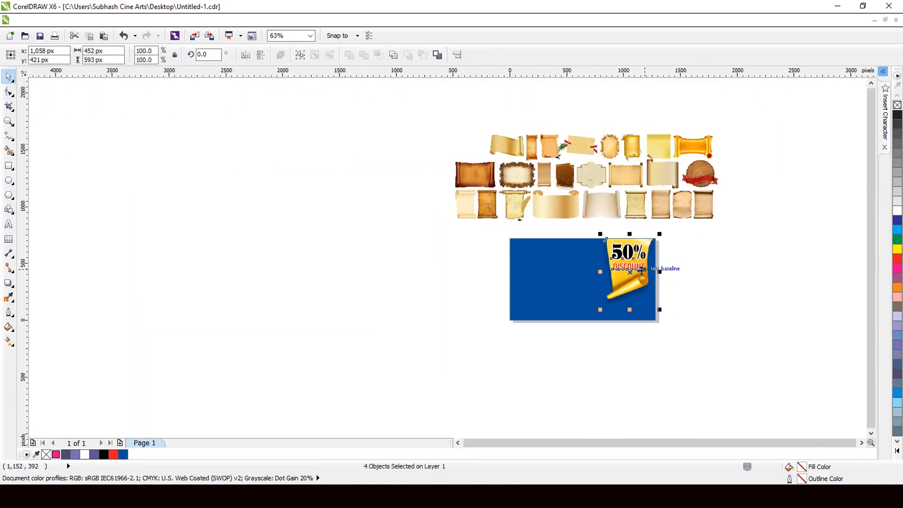
left_click_drag(603, 281, 343, 281)
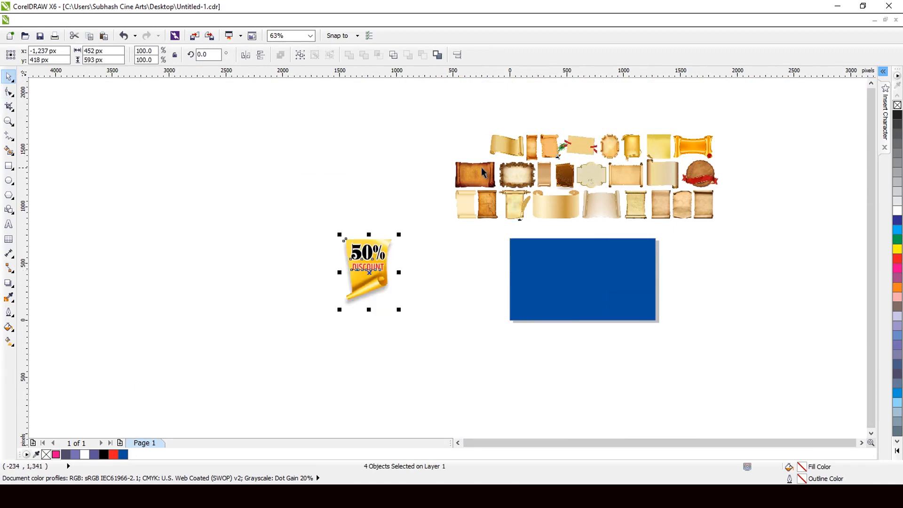
Step: Place the dark brown parchment scroll at the centre of the blue page and enlarge it to about 851 by 543 px
left_click_drag(483, 172, 671, 333)
scroll(613, 308, "up", 3)
scroll(612, 310, "up", 2)
scroll(601, 190, "down", 2)
scroll(602, 190, "up", 2)
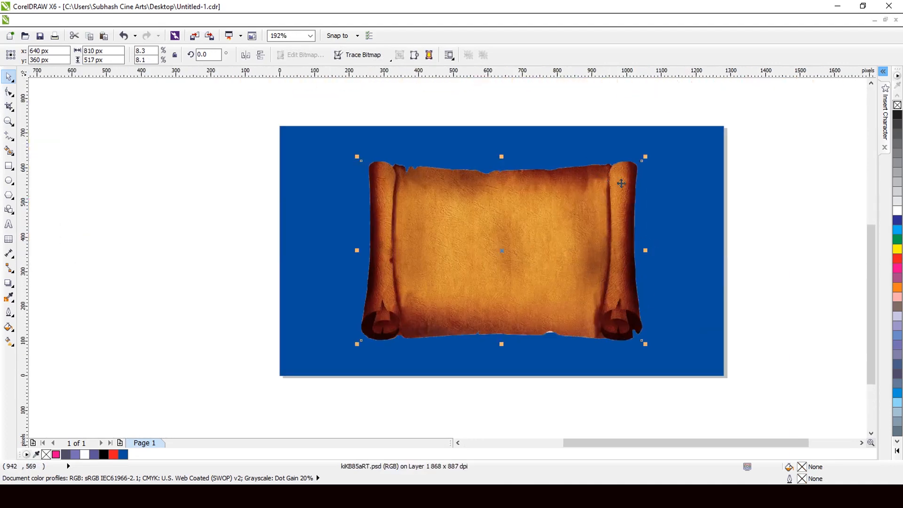
left_click_drag(645, 157, 649, 156)
scroll(528, 214, "down", 2)
scroll(544, 240, "down", 1)
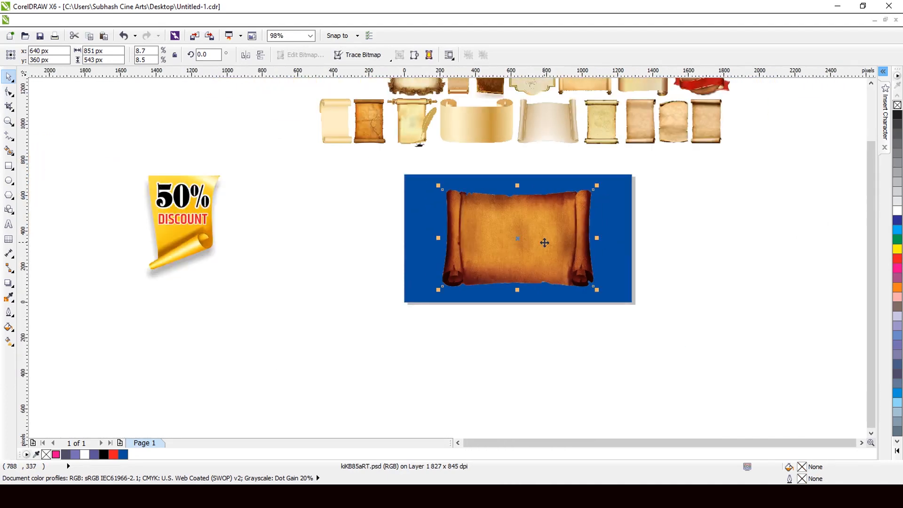
scroll(488, 217, "up", 1)
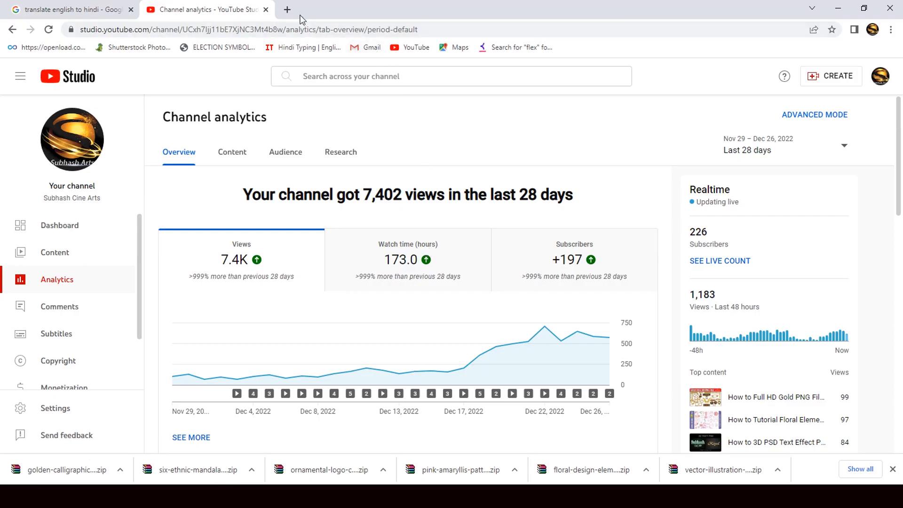
Step: Switch to Chrome and search Google for "hanuman chalisa" in a new tab
left_click(287, 10)
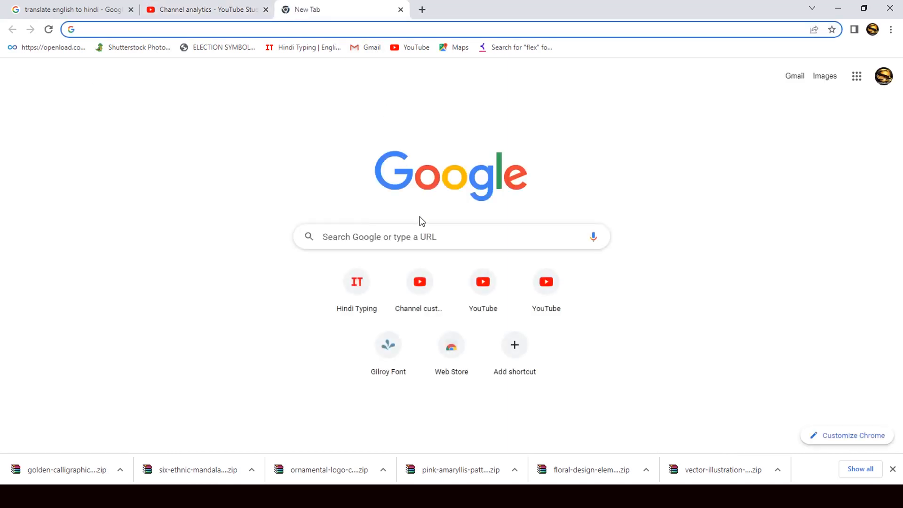
left_click(422, 237)
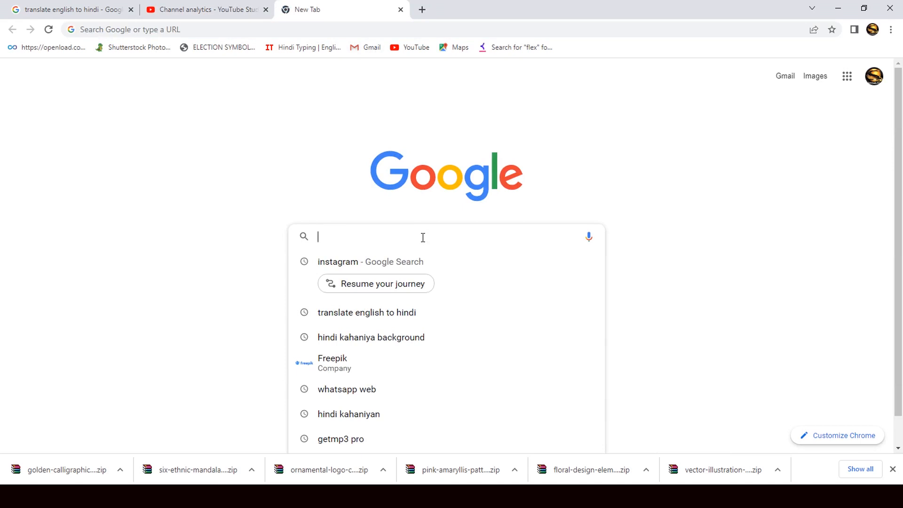
type("ha")
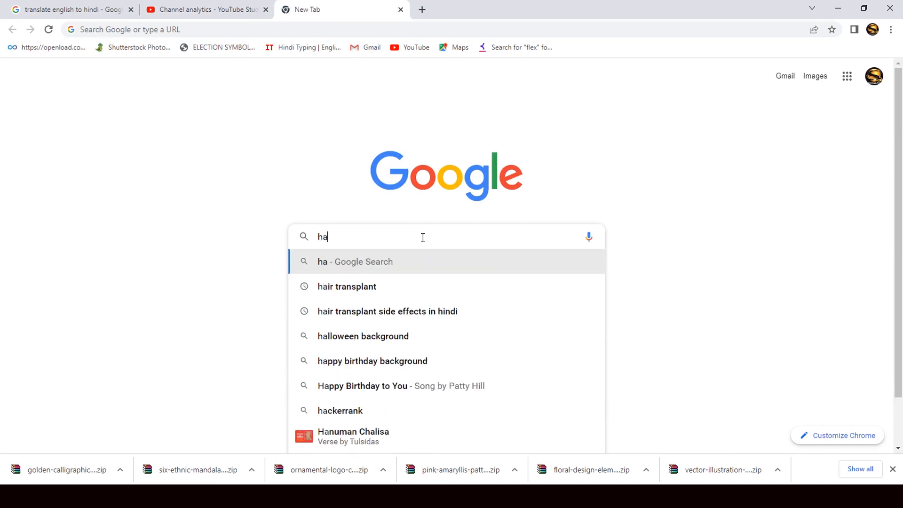
type("numa")
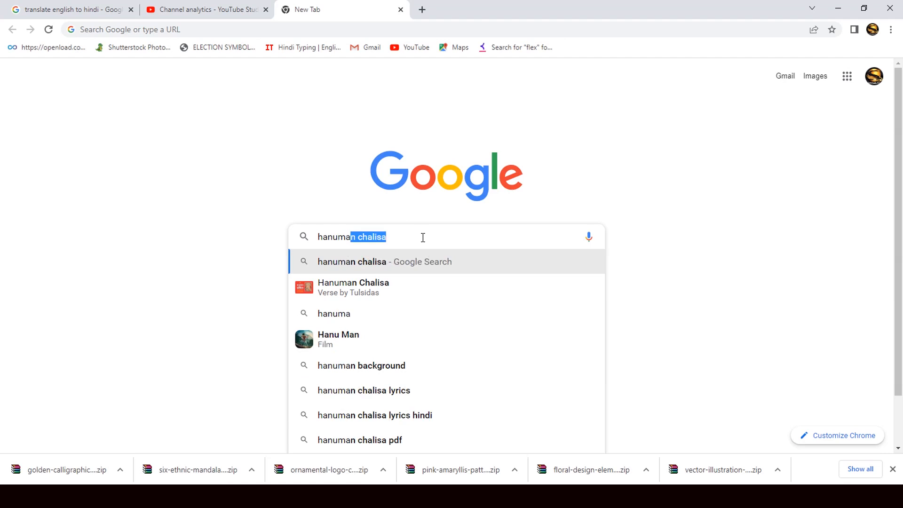
key("Right")
left_click(198, 96)
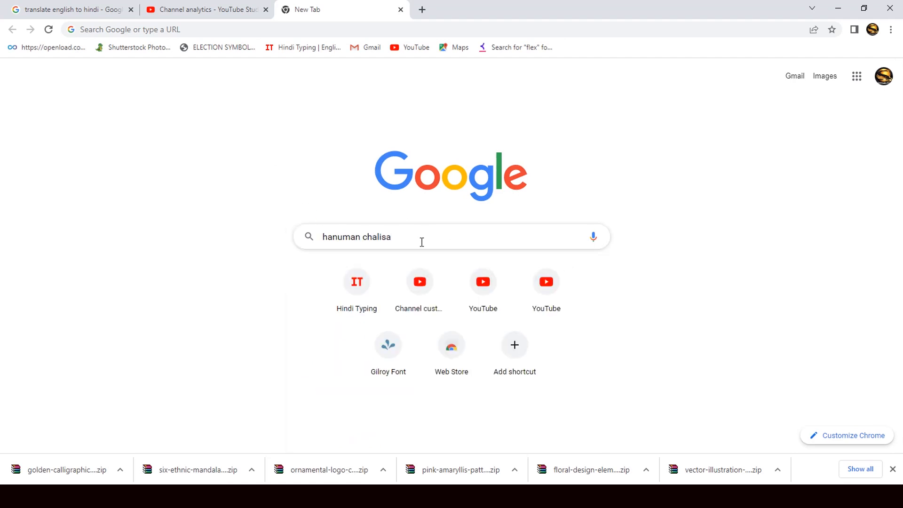
key("Return")
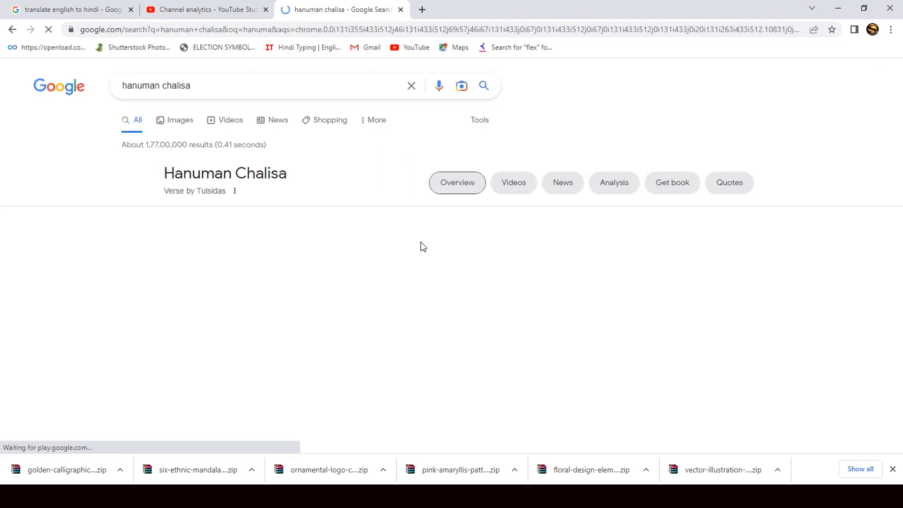
Step: Open the Webdunia Hanuman Chalisa result and examine the opening verses of its lyrics
scroll(368, 232, "down", 12)
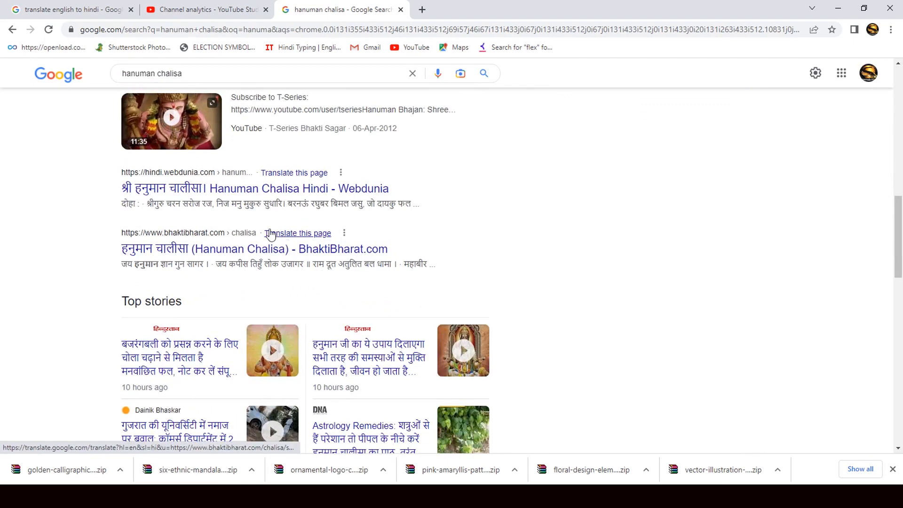
left_click(226, 190)
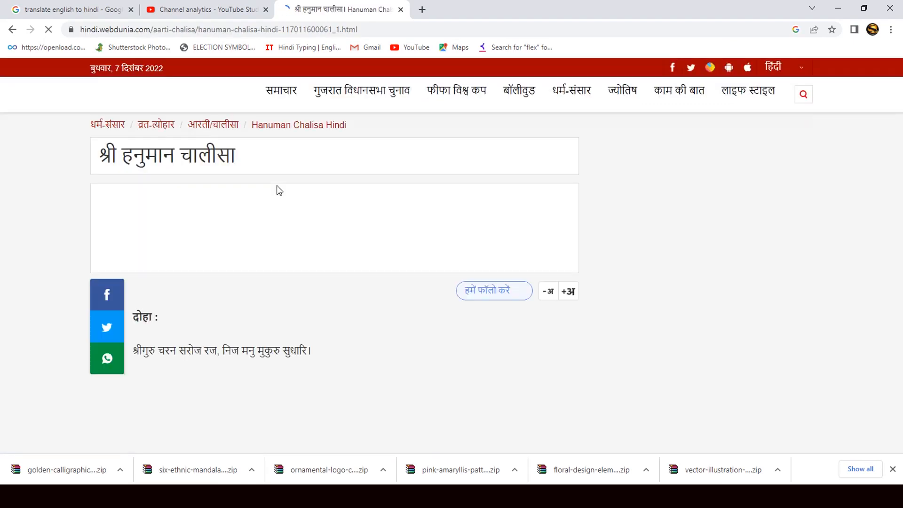
scroll(278, 189, "down", 3)
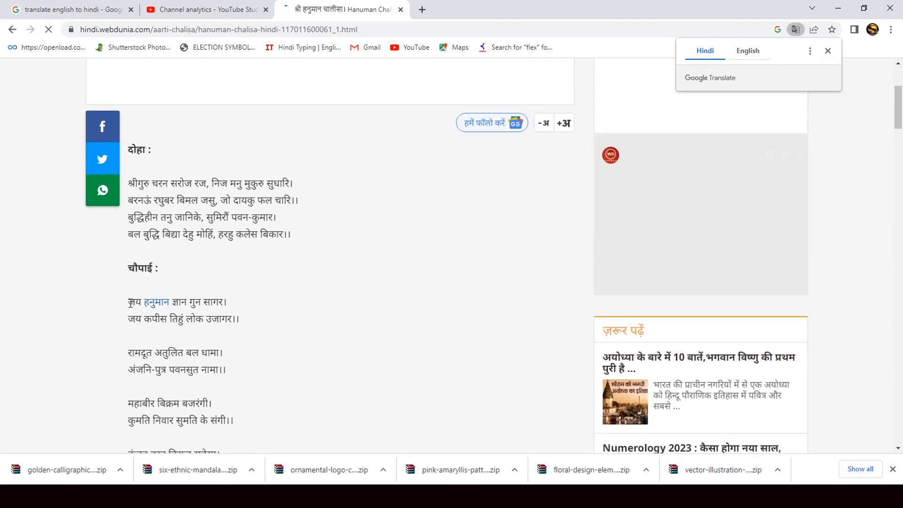
left_click(131, 302)
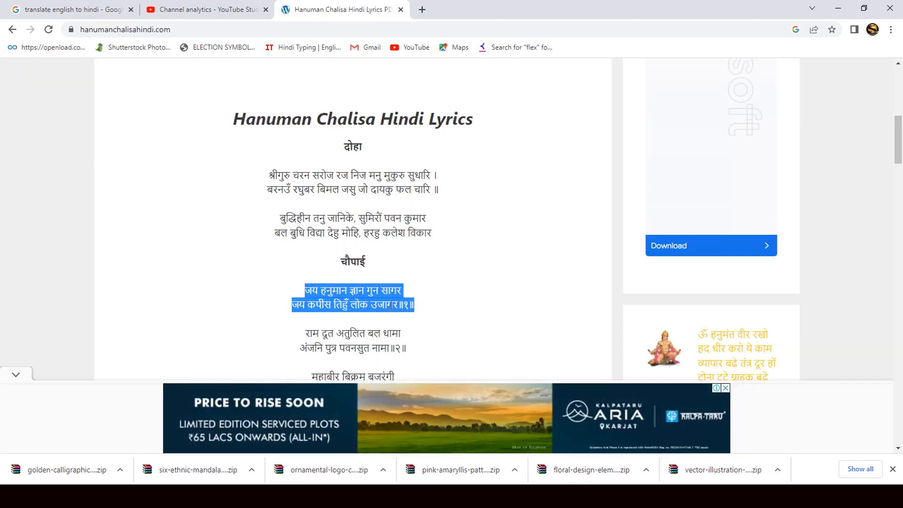
Step: Copy the first chaupai couplet, "जय हनुमान ज्ञान गुन सागर…", from the hanumanchalisahindi.com lyrics and add it as text below the page in CorelDRAW
right_click(391, 306)
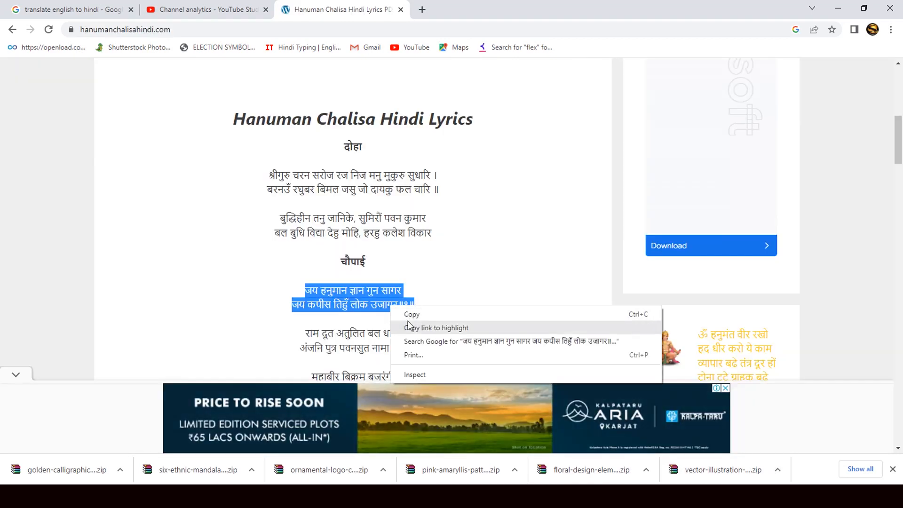
left_click(411, 313)
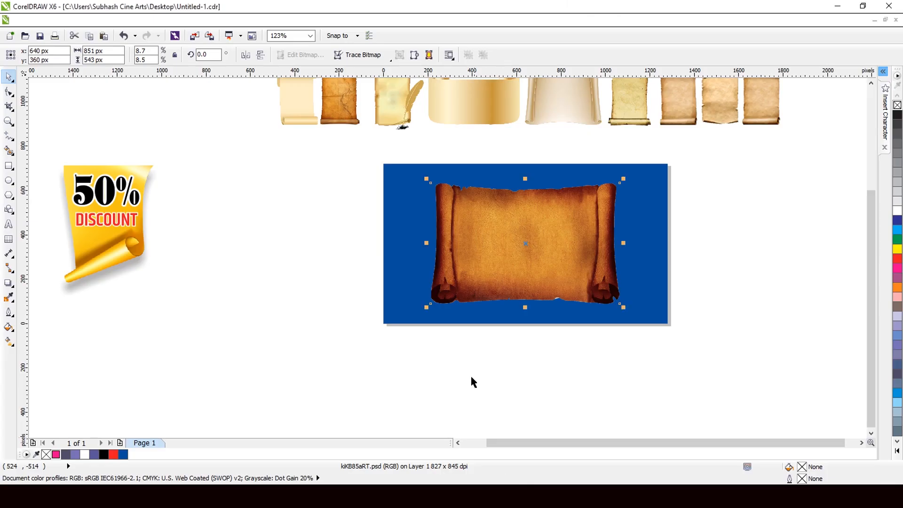
left_click(9, 224)
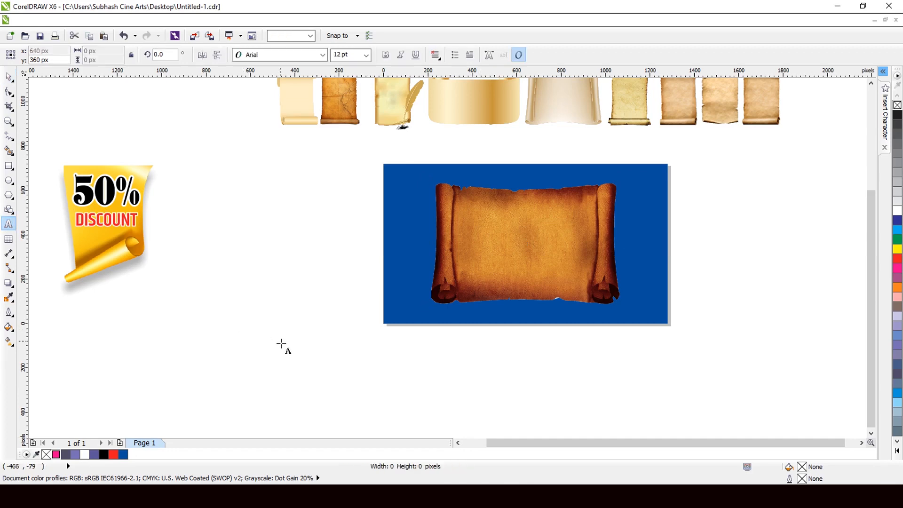
left_click(279, 340)
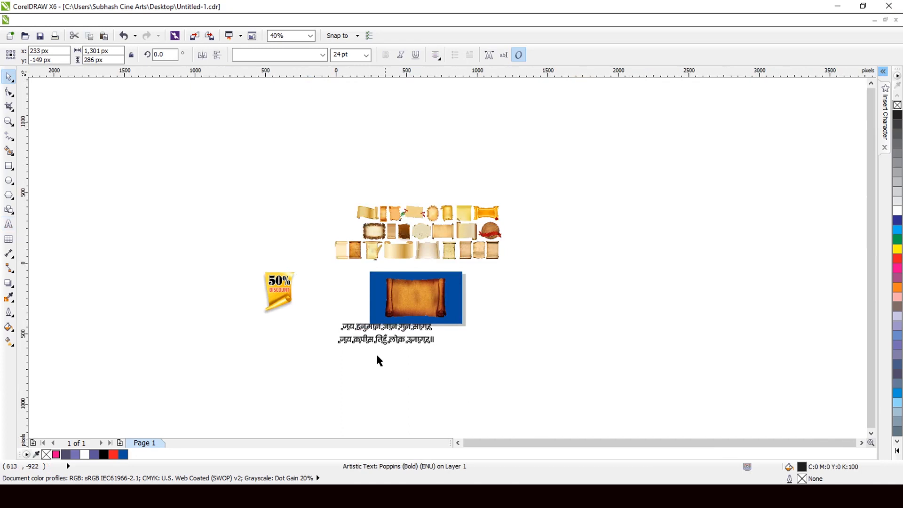
Step: Shrink the Hindi couplet to about 790 by 174 px and place it over the middle of the brown parchment scroll
scroll(372, 336, "up", 2)
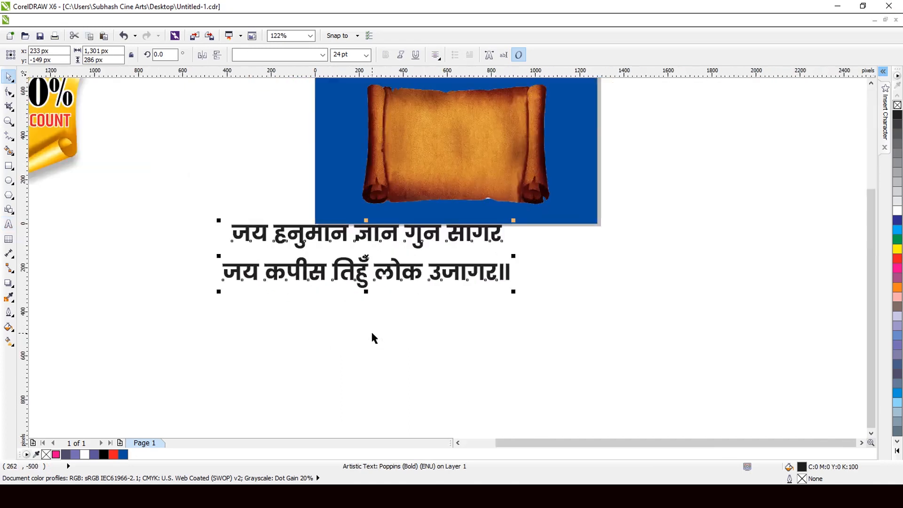
left_click_drag(515, 297, 465, 288)
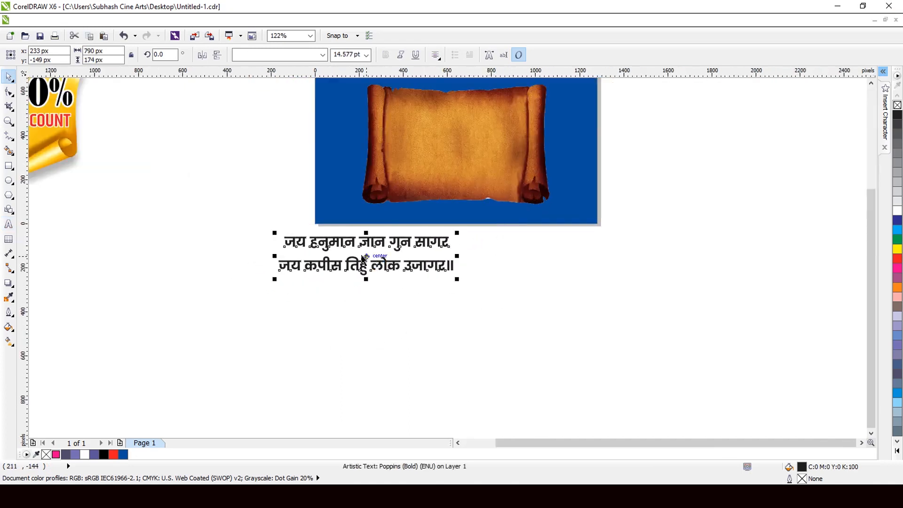
left_click_drag(368, 257, 449, 156)
scroll(451, 156, "down", 1)
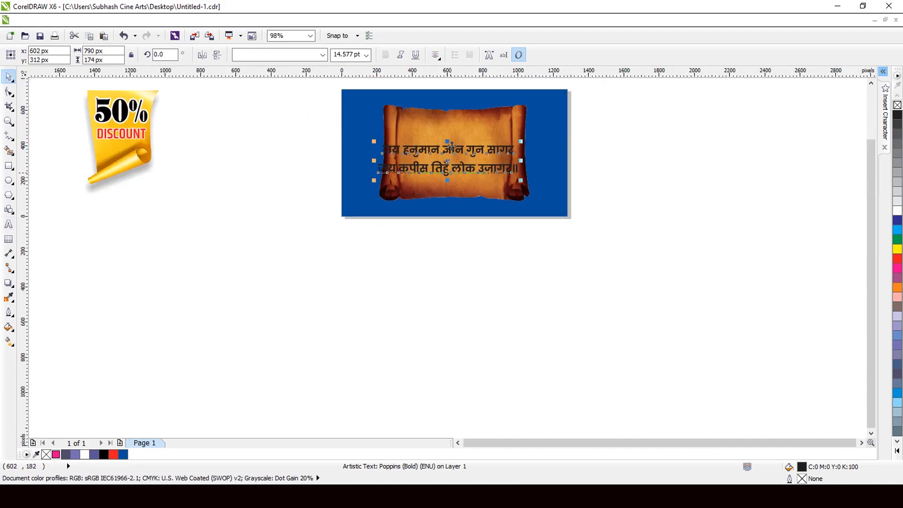
Step: Shrink the Hindi couplet to about 547 by 120 px and centre it within the brown parchment's writing area
scroll(455, 108, "up", 2)
scroll(458, 123, "up", 2)
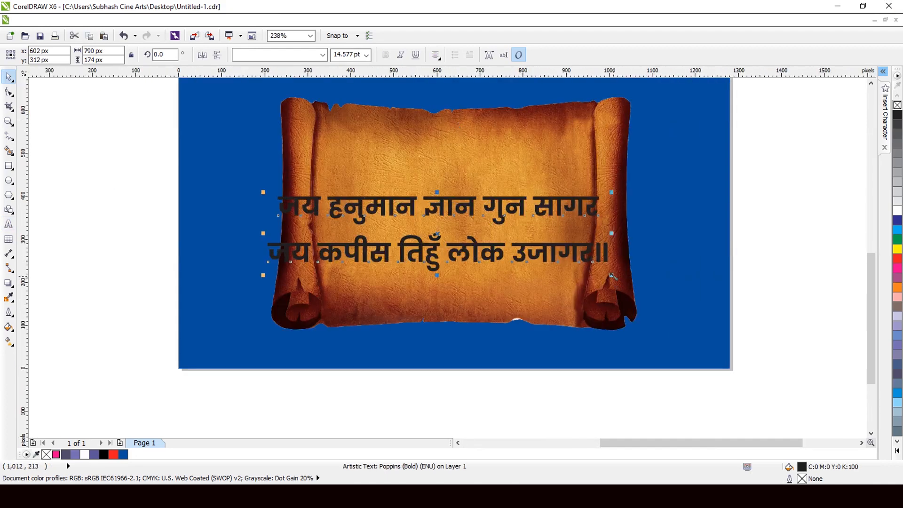
left_click_drag(611, 275, 558, 267)
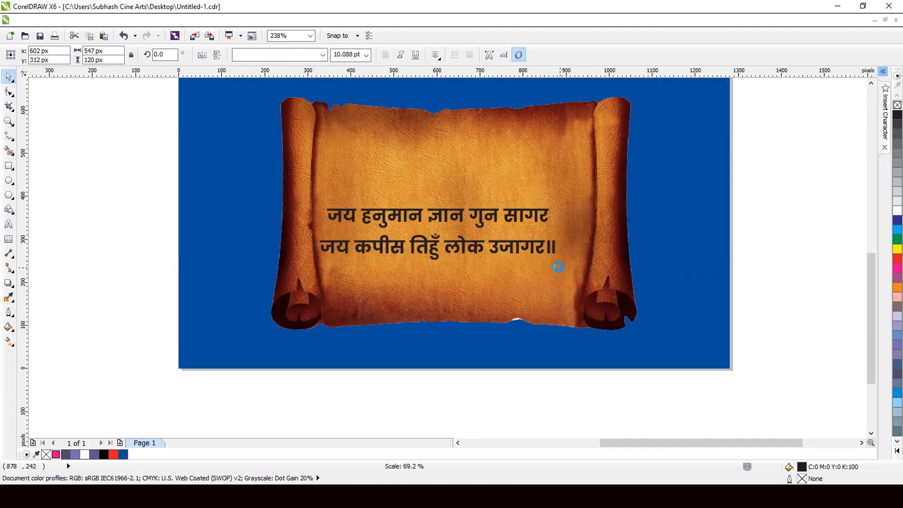
left_click_drag(453, 241, 467, 215)
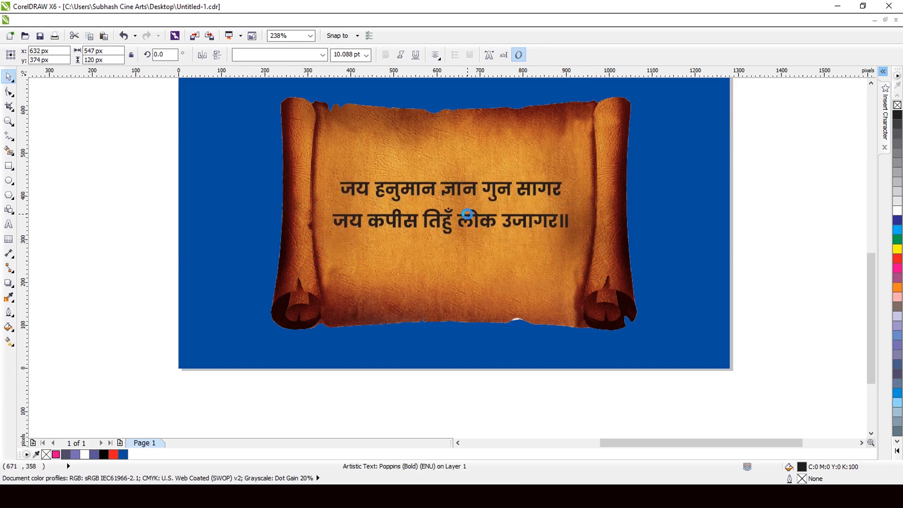
Step: Break the couplet into four lines, splitting before "ज्ञान" in the first verse line and before "लोक" in the second
left_click(9, 224)
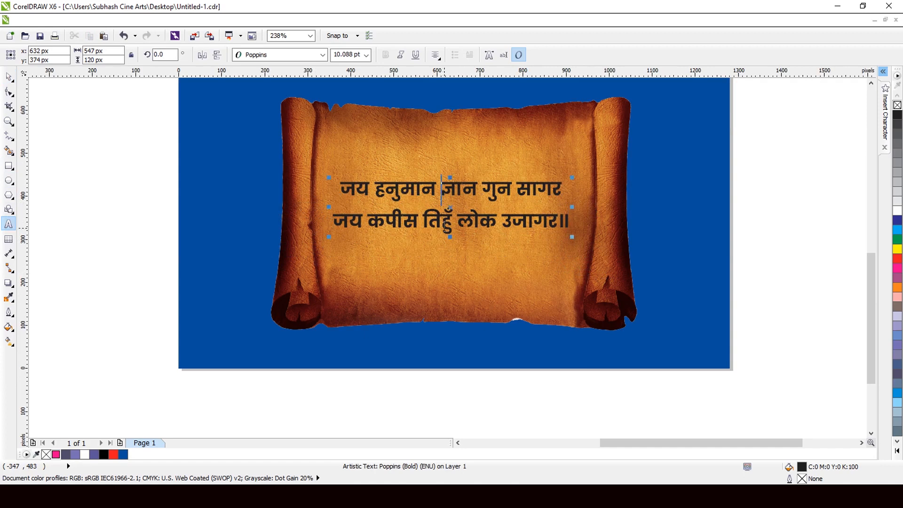
key("Return")
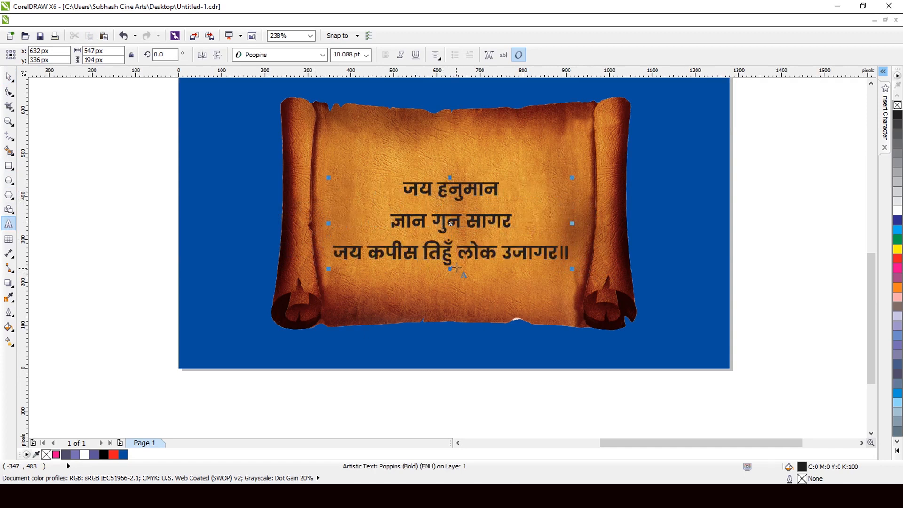
left_click(456, 253)
key("Return")
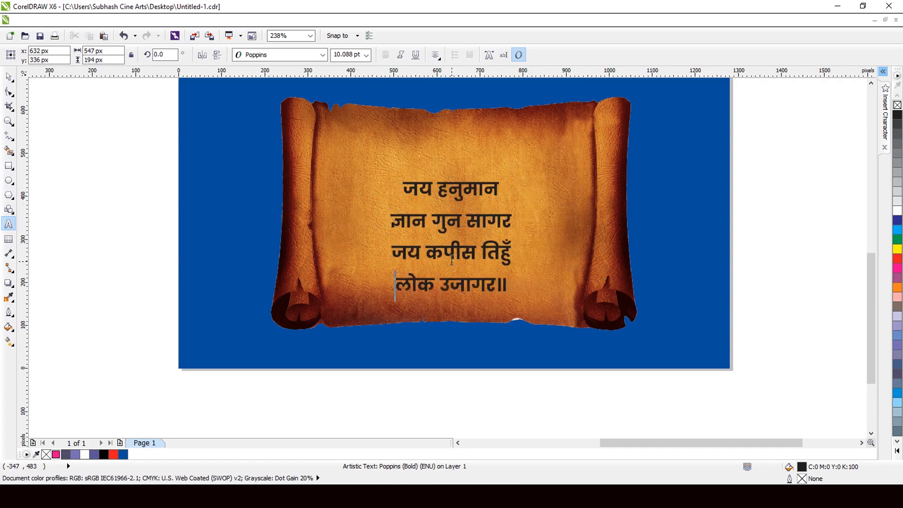
left_click(9, 76)
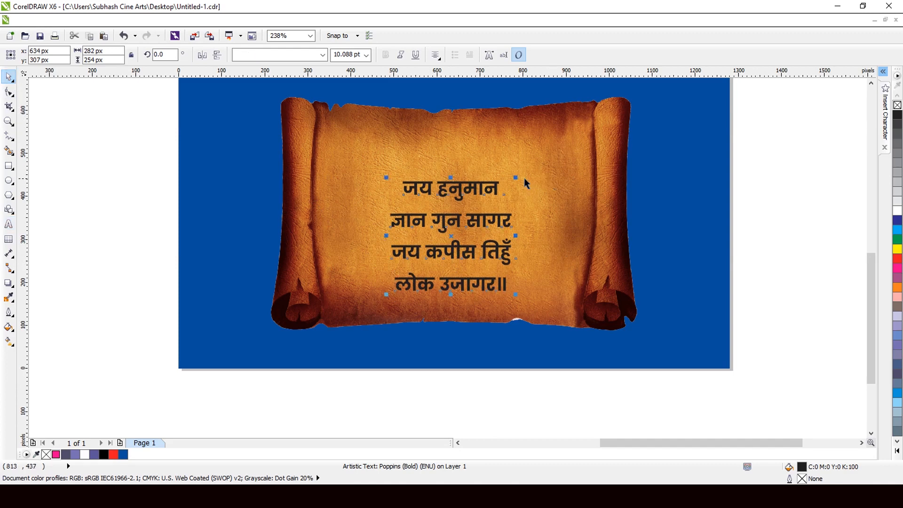
Step: Enlarge the four-line verse to about 377 px wide, centre it on the parchment and tighten its line spacing to about 280 px overall height
left_click_drag(517, 178, 536, 158)
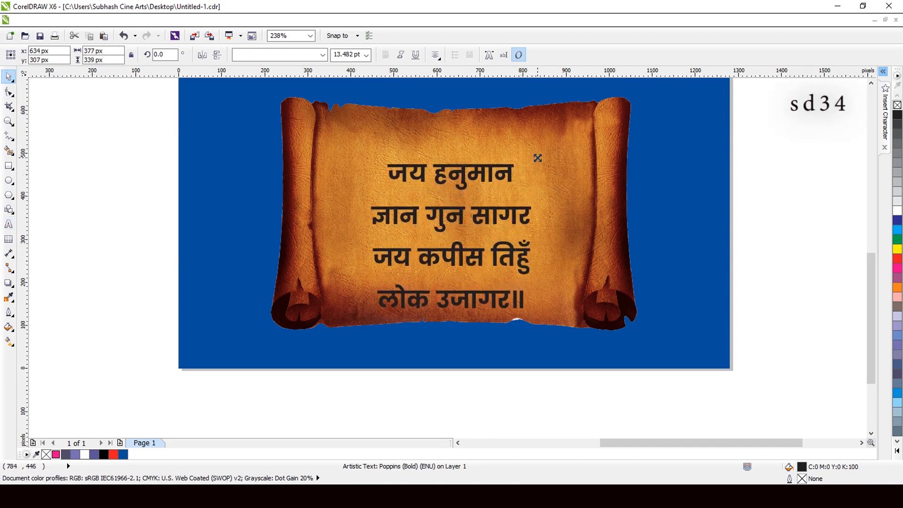
left_click_drag(453, 247, 454, 231)
left_click(8, 91)
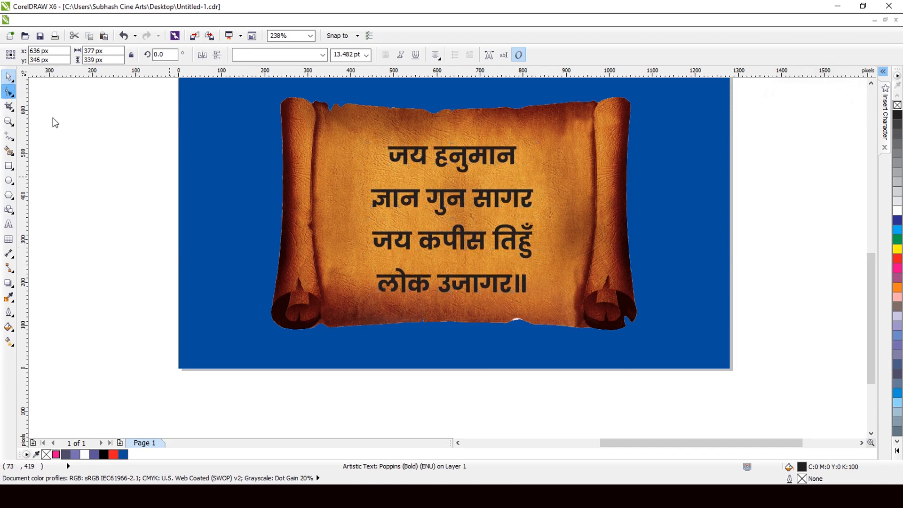
left_click_drag(368, 296, 367, 270)
left_click(9, 77)
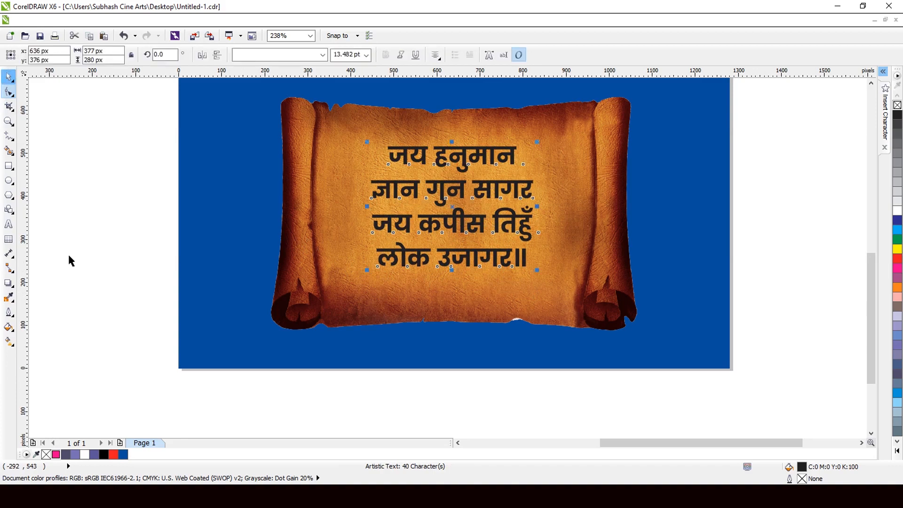
Step: Fill the verse with white, enlarge it to about 453 by 336 px and centre it on the parchment scroll
left_click(85, 455)
scroll(330, 343, "down", 1)
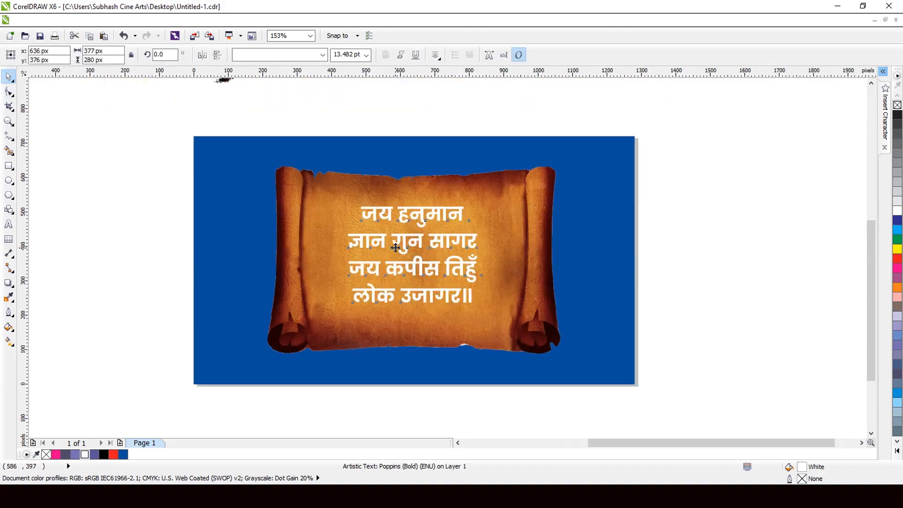
scroll(331, 344, "up", 1)
left_click_drag(332, 320, 299, 343)
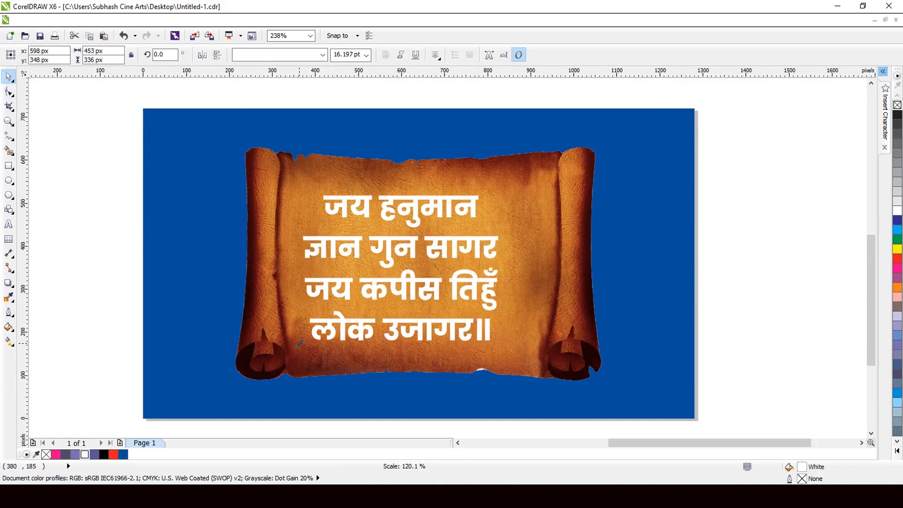
left_click_drag(473, 286, 487, 283)
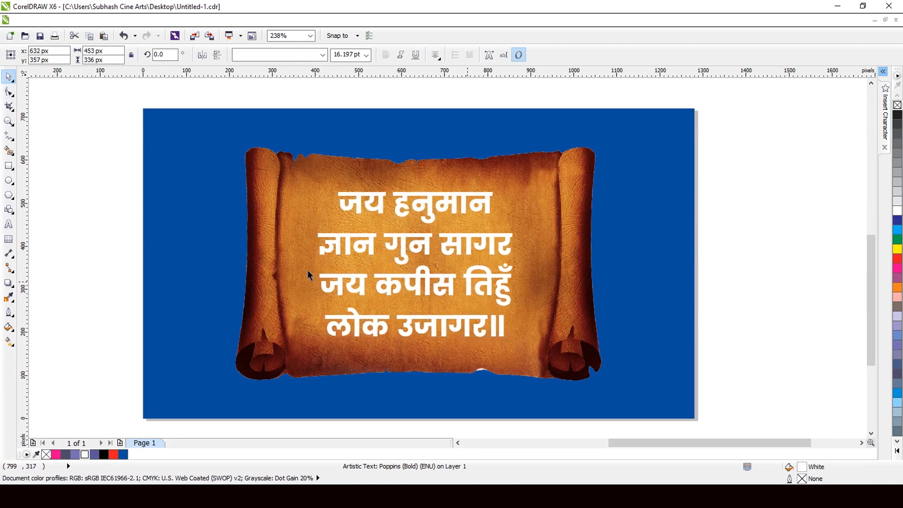
Step: Add a black drop shadow to the verse with opacity 85, feather 10 and an offset of about 10 px, -14 px
left_click(9, 284)
left_click(44, 321)
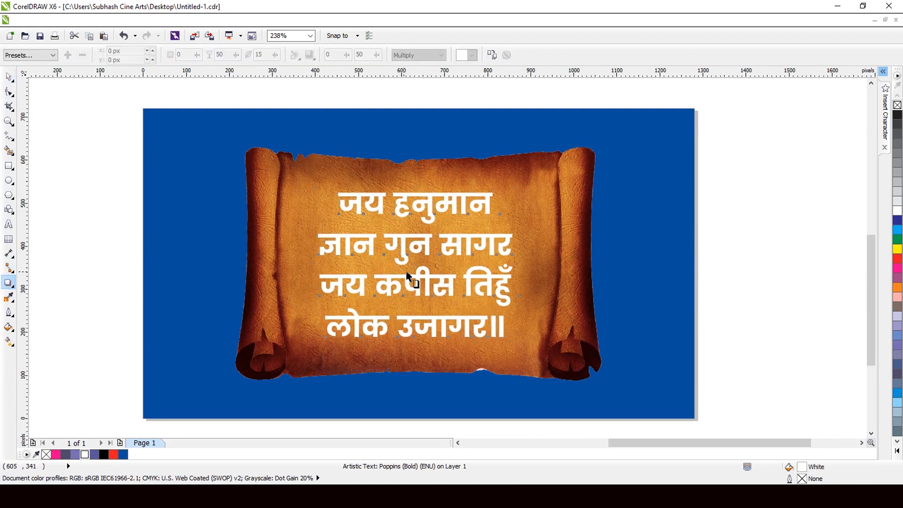
left_click_drag(406, 273, 473, 349)
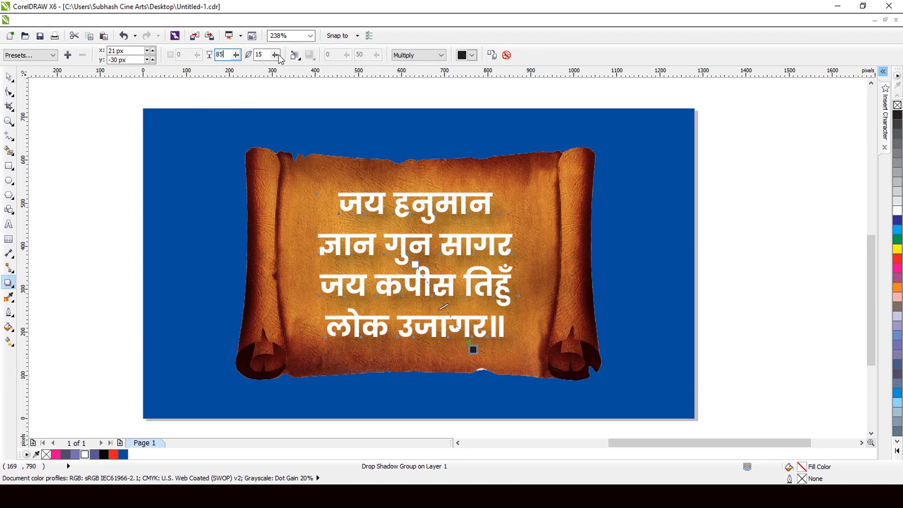
key("Tab")
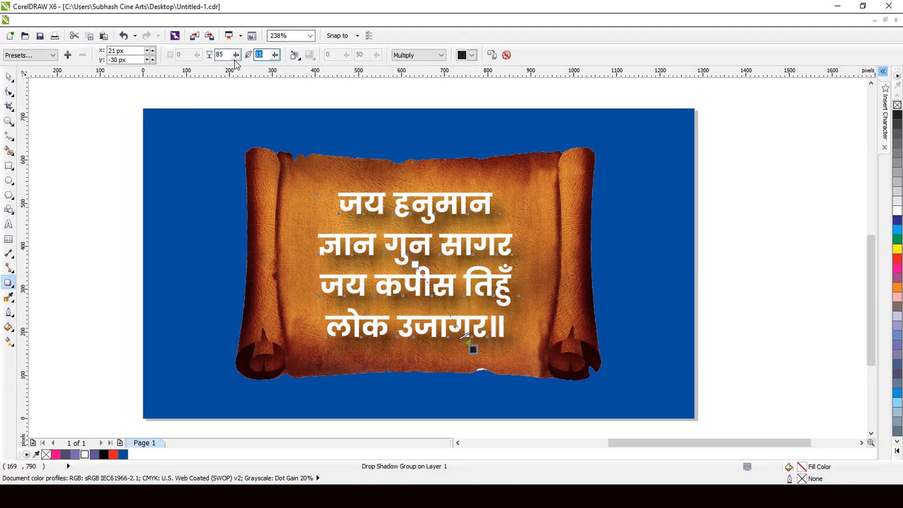
type("10")
key("Return")
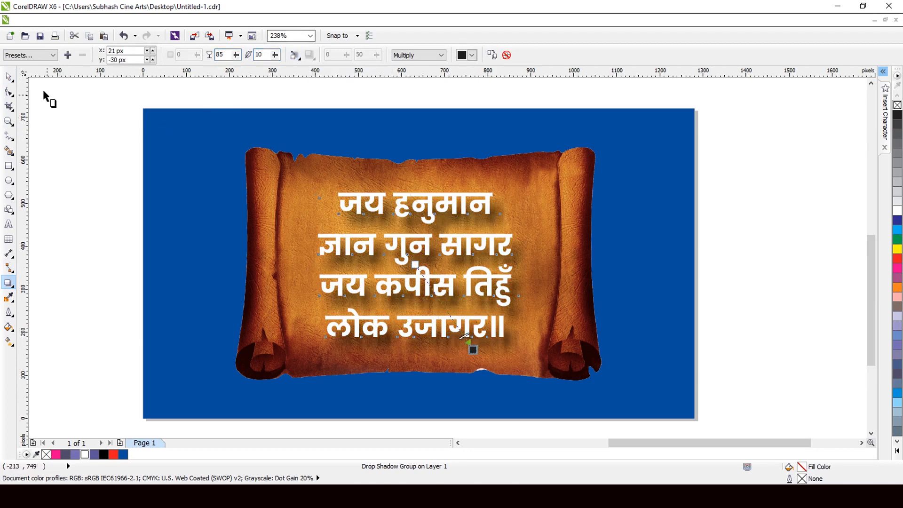
left_click_drag(473, 349, 467, 342)
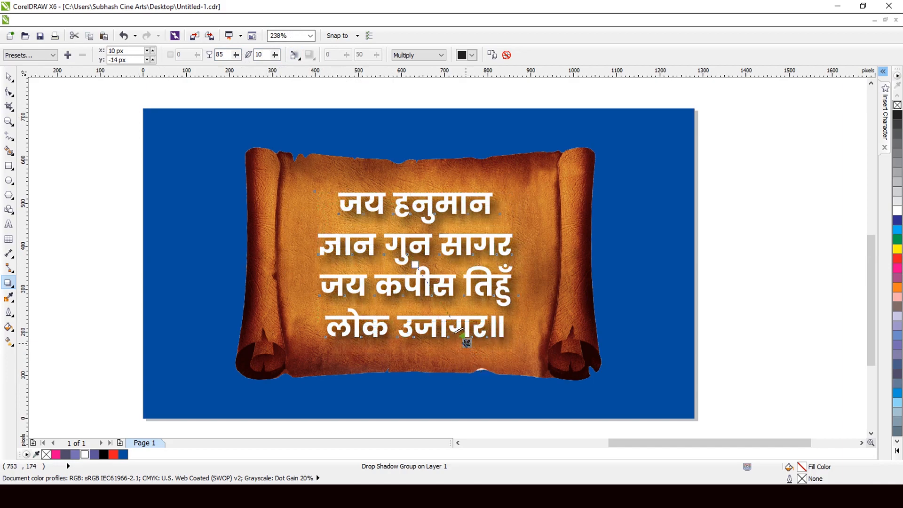
left_click(9, 76)
Step: Move the verse off the page to just above the 50% discount banner and delete the parchment scroll and blue background
scroll(469, 236, "down", 2)
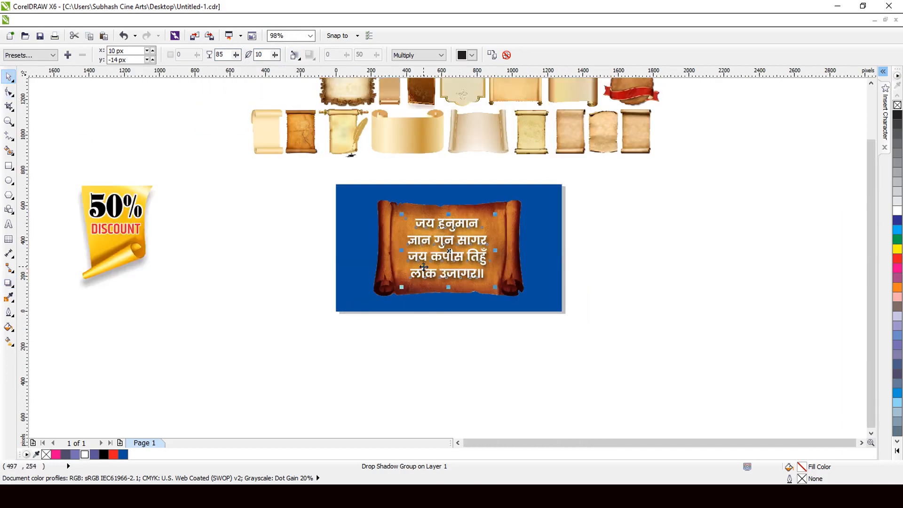
left_click_drag(448, 251, 129, 147)
left_click_drag(619, 170, 280, 335)
scroll(546, 382, "down", 3)
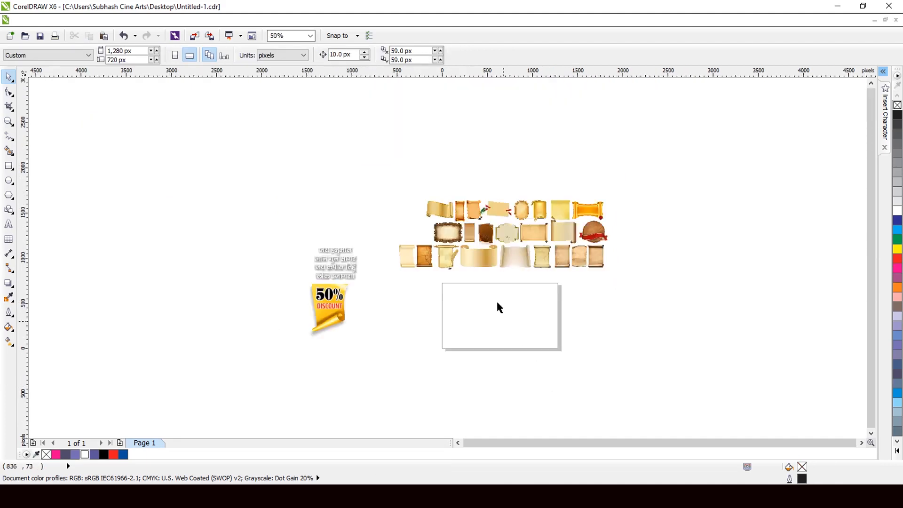
Step: Place the oval frame scroll with rolled edges from the collection's upper row in the middle of the empty page
scroll(486, 228, "up", 5)
scroll(480, 238, "down", 1)
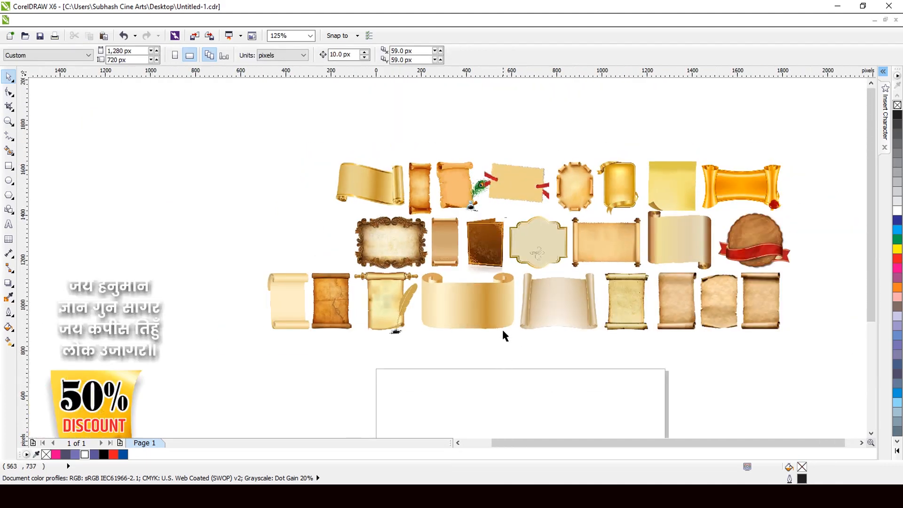
scroll(494, 329, "down", 2)
scroll(469, 381, "up", 1)
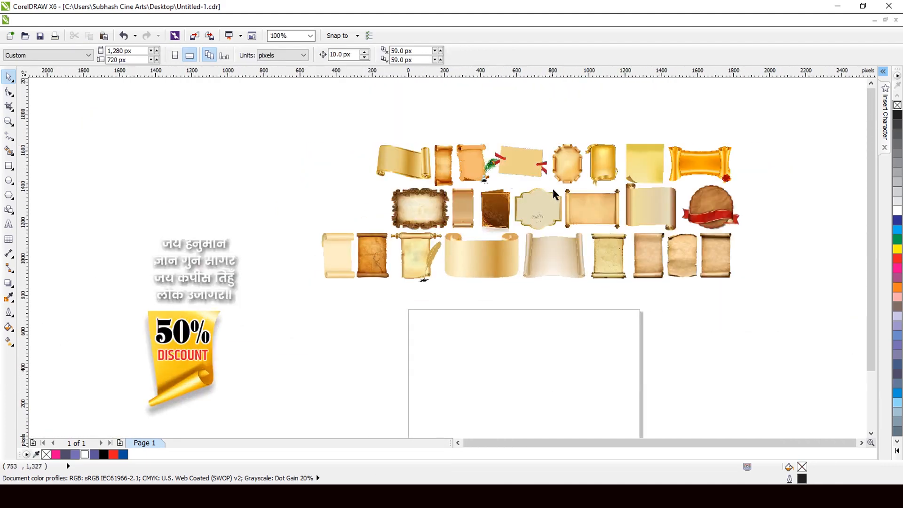
left_click_drag(564, 165, 525, 367)
scroll(478, 310, "down", 2)
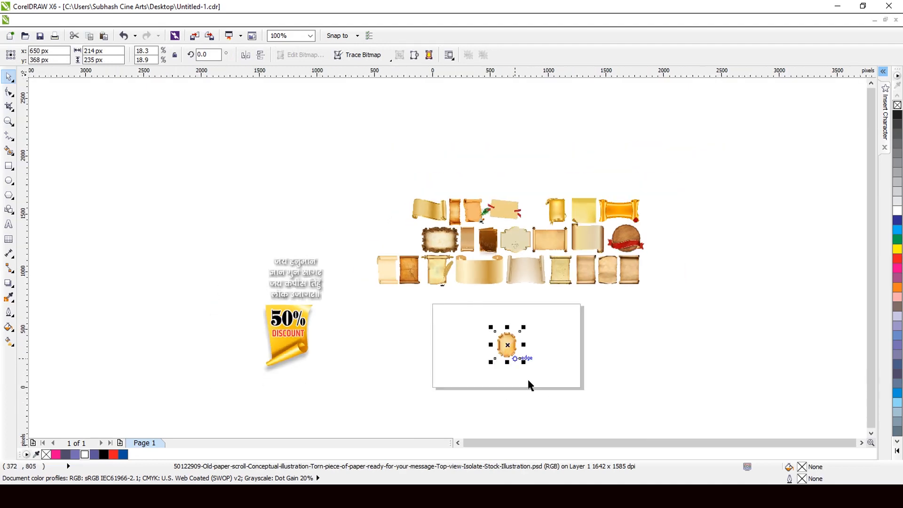
scroll(528, 384, "up", 2)
Step: Rotate the oval scroll by 90 degrees and enlarge it about its centre to about 629 by 574 px
left_click(217, 57)
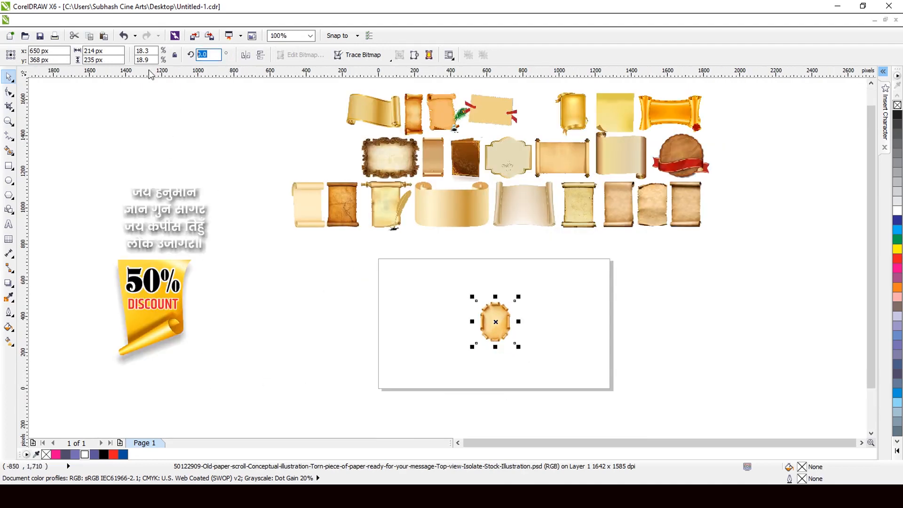
key("Return")
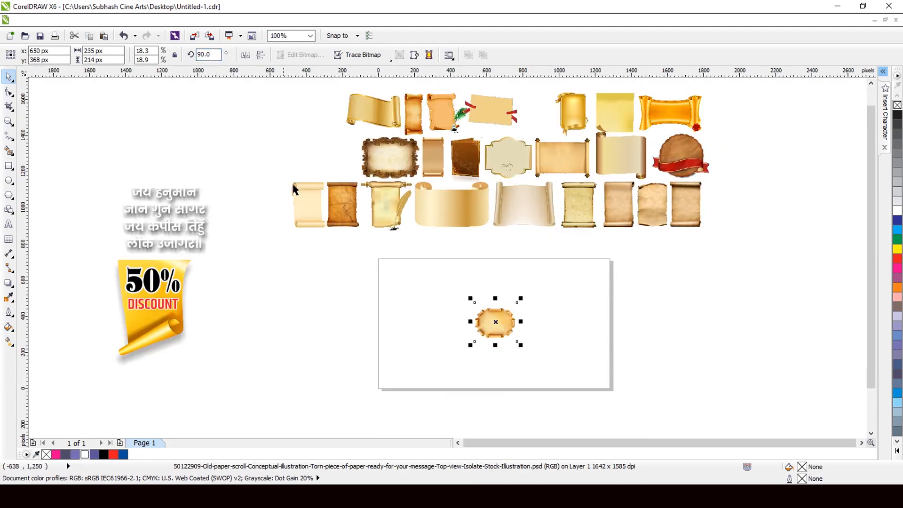
scroll(442, 310, "down", 2)
scroll(478, 342, "up", 3)
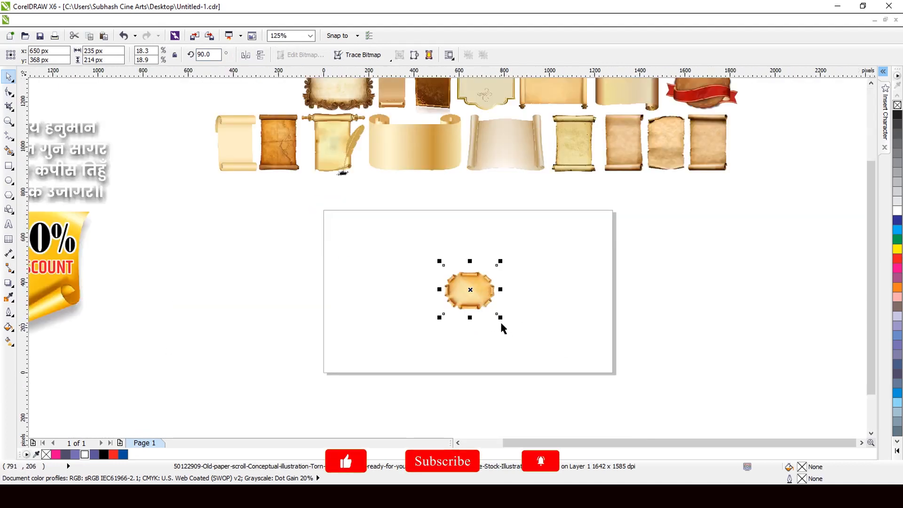
left_click_drag(500, 318, 555, 350)
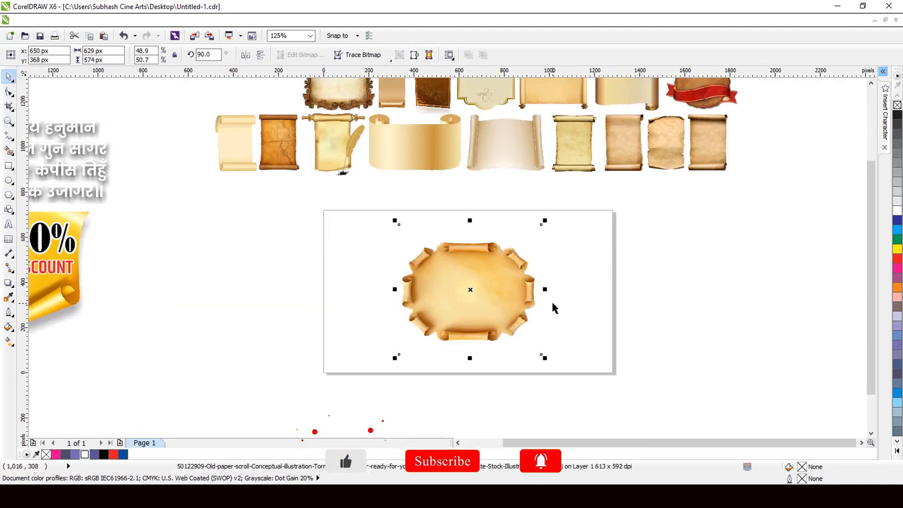
scroll(553, 302, "down", 1)
scroll(342, 296, "up", 1)
left_click(303, 292)
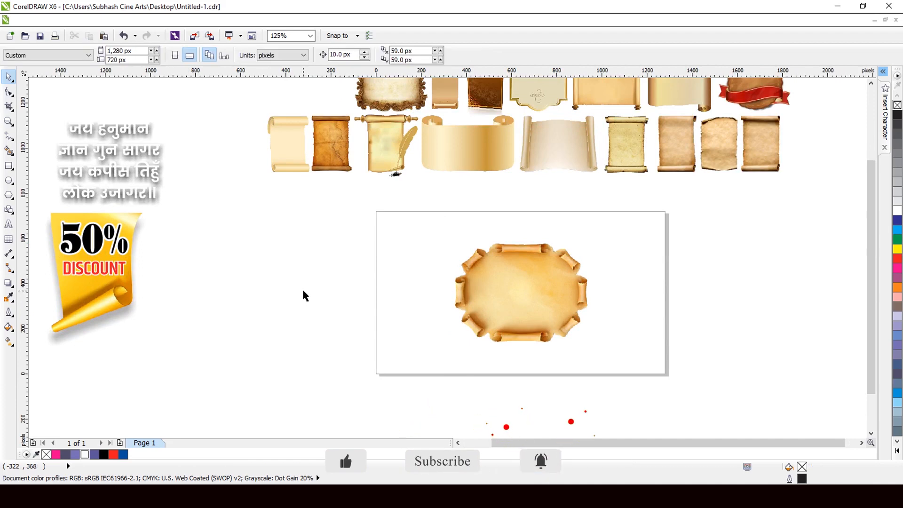
Step: Move the "50%" and "DISCOUNT" texts from the yellow scroll onto the oval scroll, with "DISCOUNT" directly below "50%"
left_click_drag(104, 249, 533, 285)
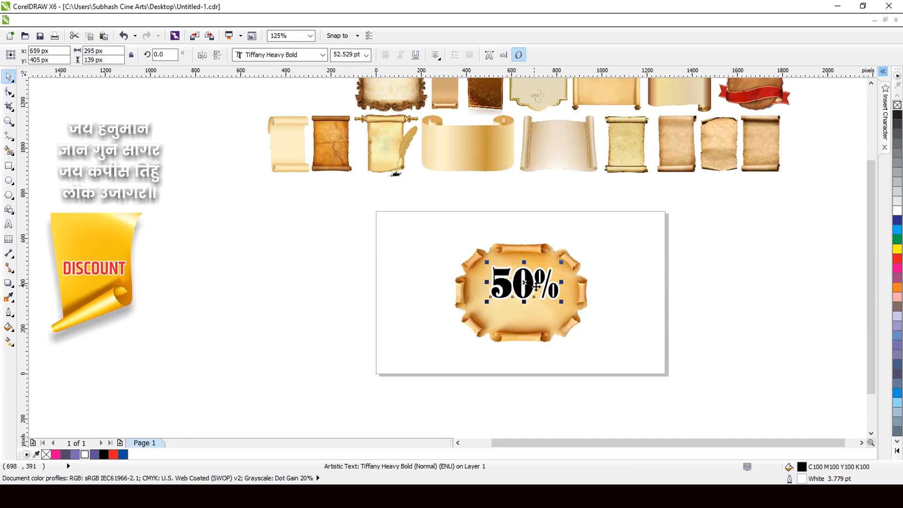
scroll(541, 277, "up", 1)
scroll(549, 294, "down", 1)
scroll(549, 294, "down", 2)
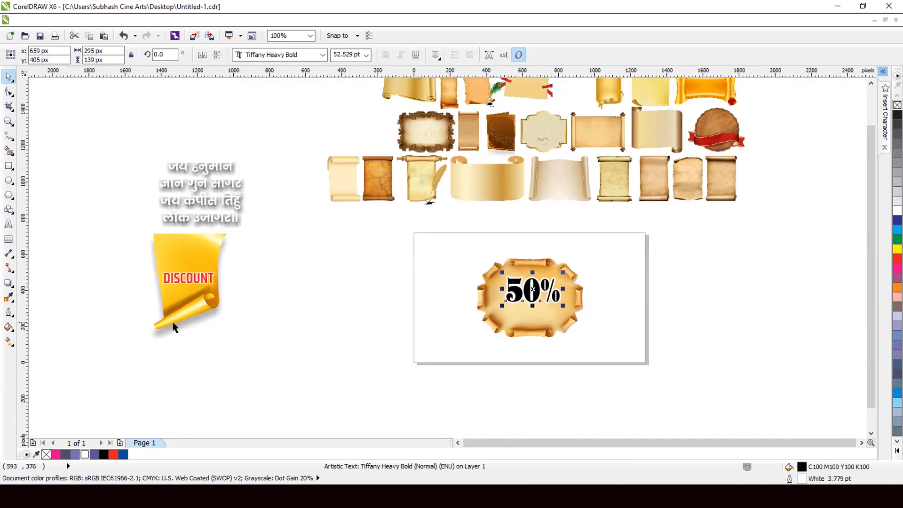
left_click_drag(188, 291, 533, 313)
scroll(532, 313, "up", 2)
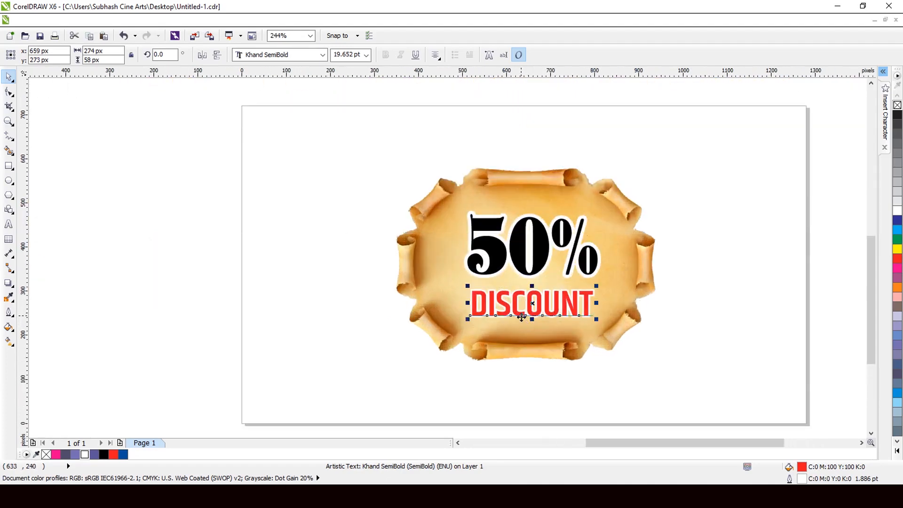
Step: Change the fill of the "DISCOUNT" text to black
scroll(521, 317, "down", 2)
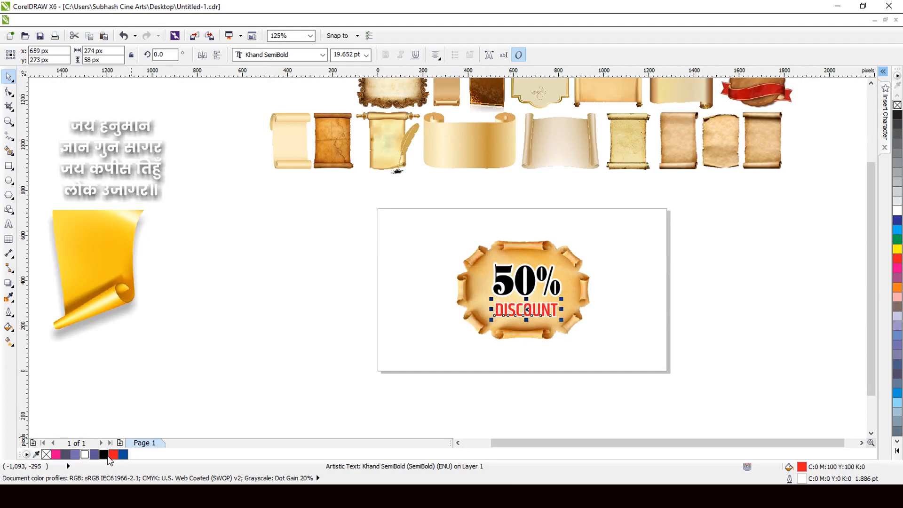
left_click(104, 454)
scroll(528, 303, "down", 1)
scroll(527, 303, "up", 1)
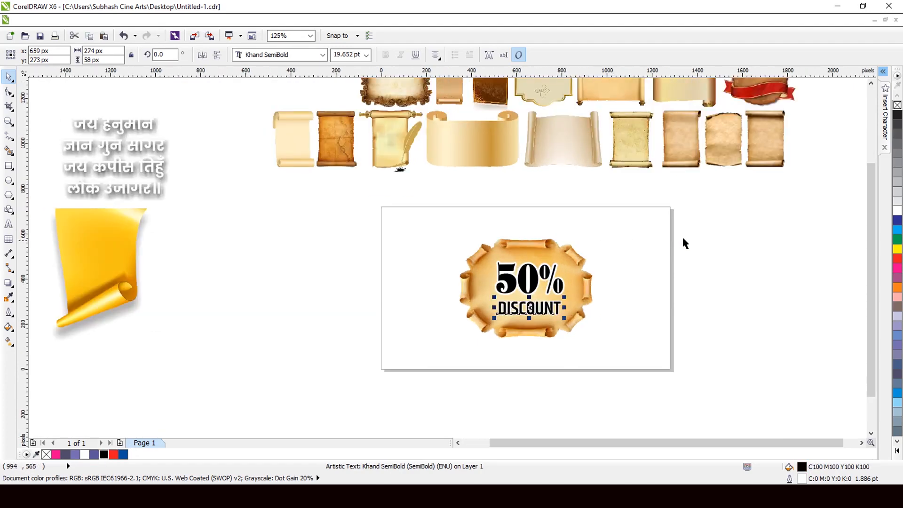
Step: Delete the oval scroll behind the discount text, leaving "50%" and "DISCOUNT" on the page
left_click(578, 254)
key("Delete")
scroll(580, 258, "down", 1)
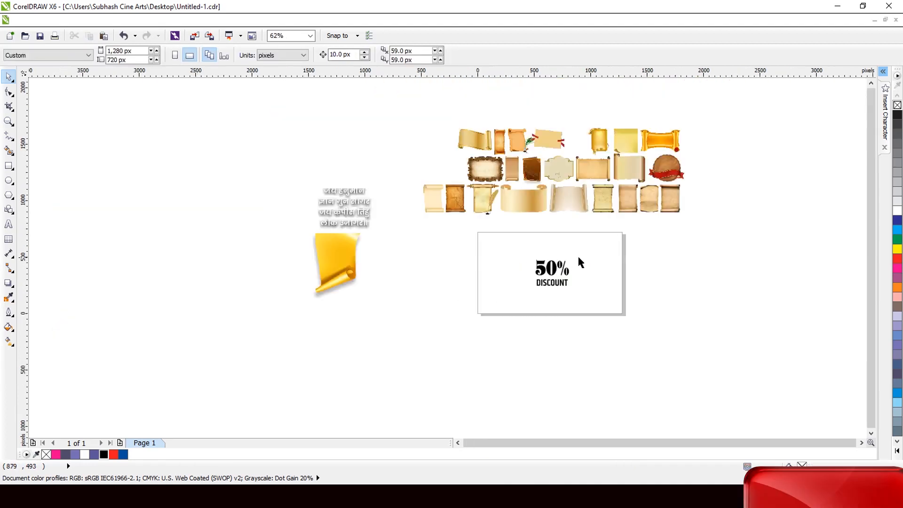
scroll(620, 183, "up", 1)
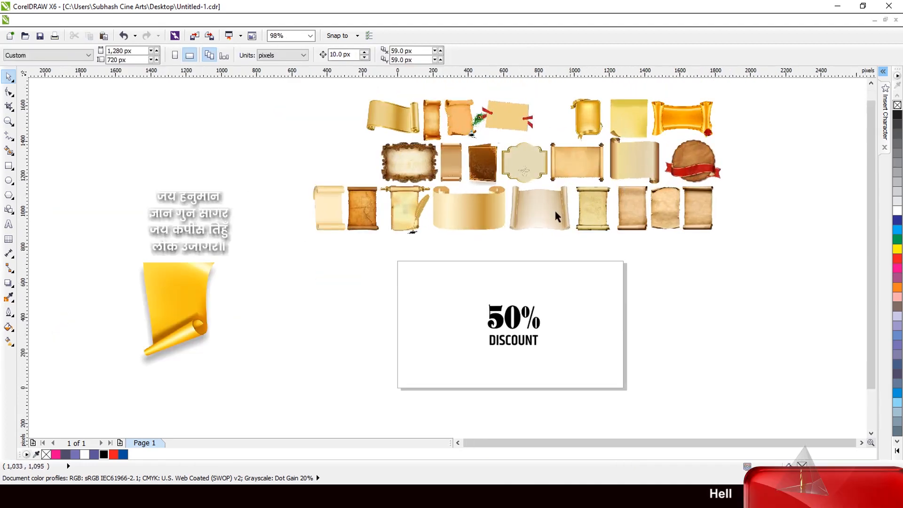
Step: Move the horizontal parchment scroll with wooden rollers behind the discount text and enlarge it about its centre to nearly fill the page
left_click_drag(582, 162, 514, 316)
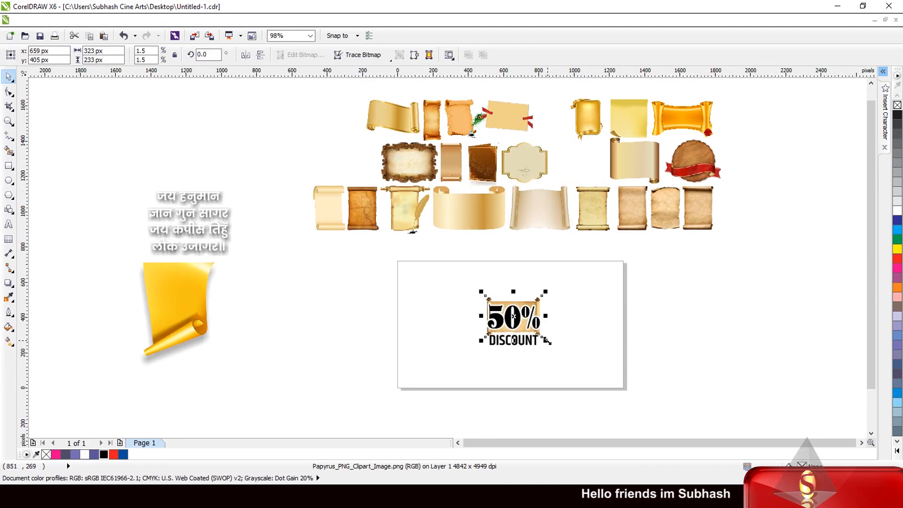
left_click_drag(547, 340, 634, 390)
left_click(665, 282)
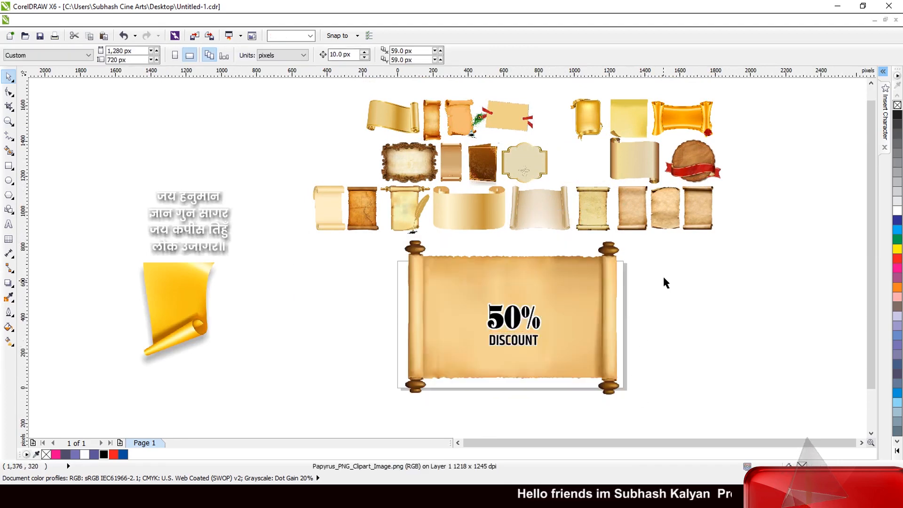
Step: Delete the "50%" and "DISCOUNT" texts and move the four-line Hanuman Chalisa verse onto the middle of the parchment scroll
left_click_drag(664, 282, 437, 347)
key("Delete")
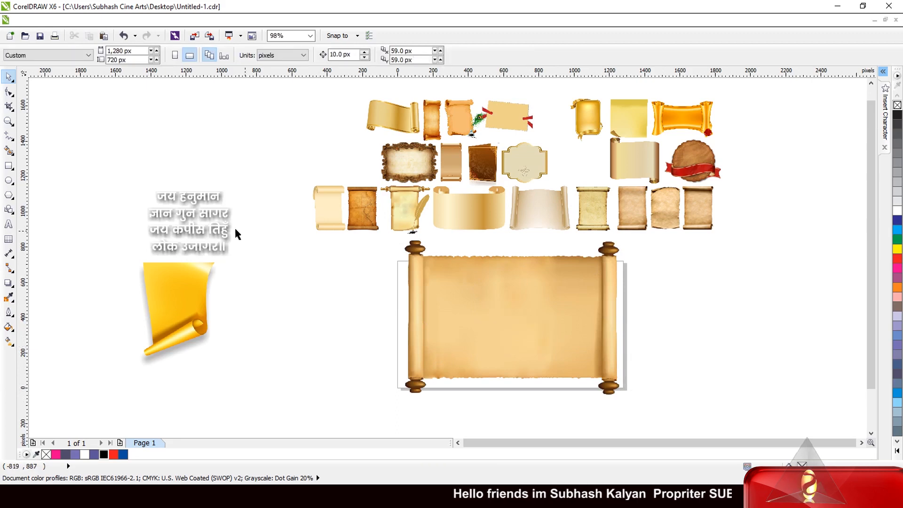
left_click_drag(214, 230, 518, 335)
scroll(518, 335, "up", 2)
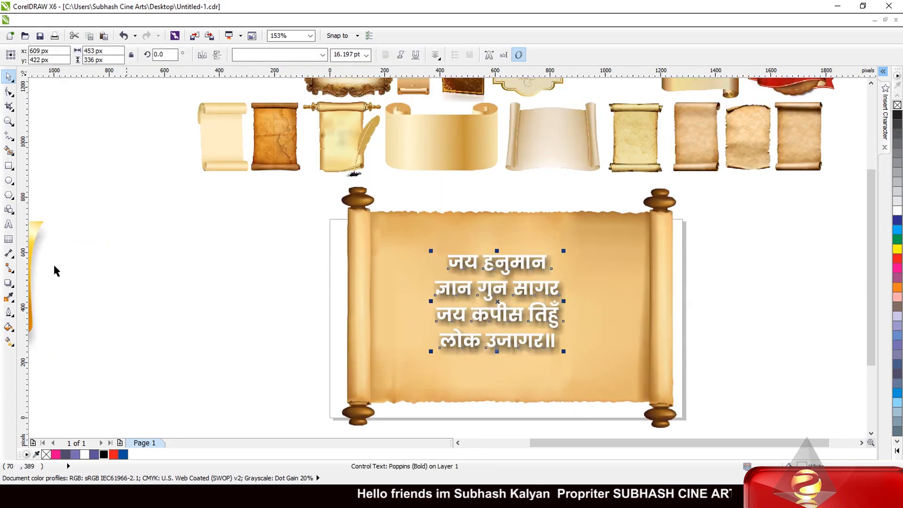
Step: Join the verse's four lines into two, "जय हनुमान ज्ञान गुन सागर" and "जय कपीस तिहुँ लोक उजागर॥"
left_click(9, 224)
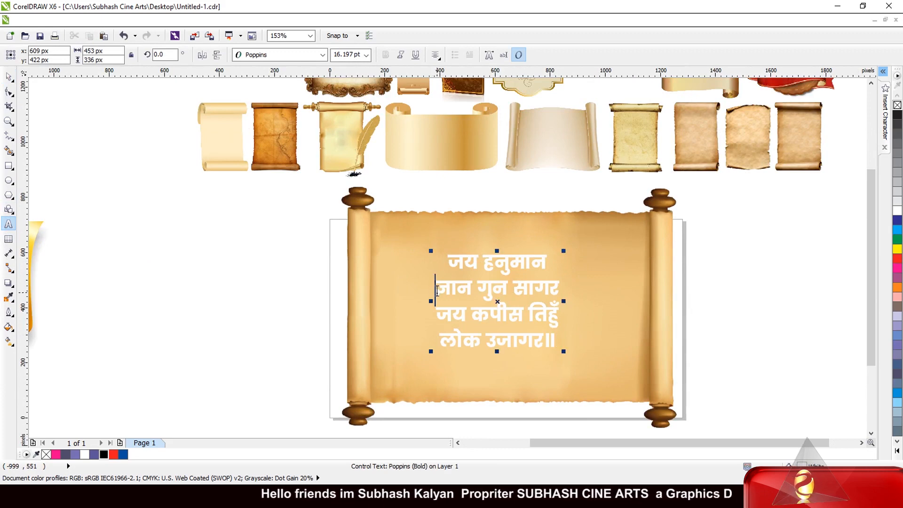
left_click(437, 288)
key("BackSpace")
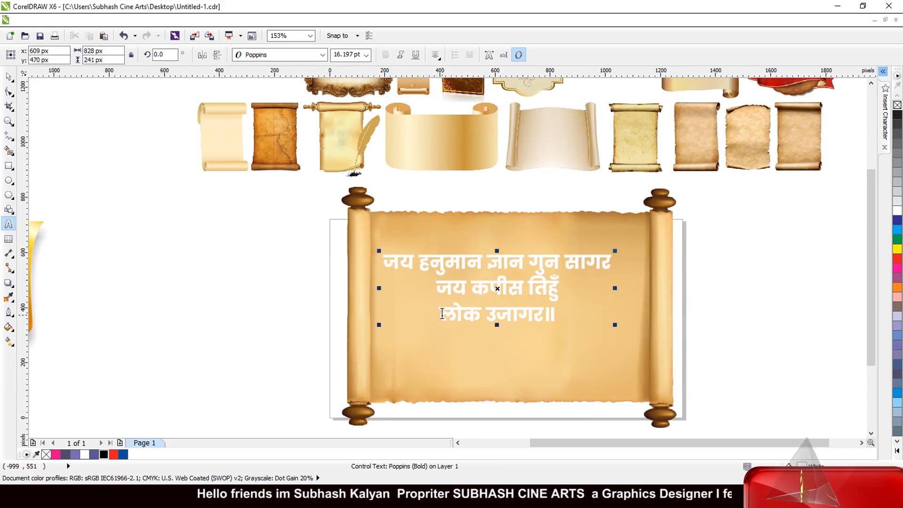
left_click(442, 314)
key("BackSpace")
left_click(9, 76)
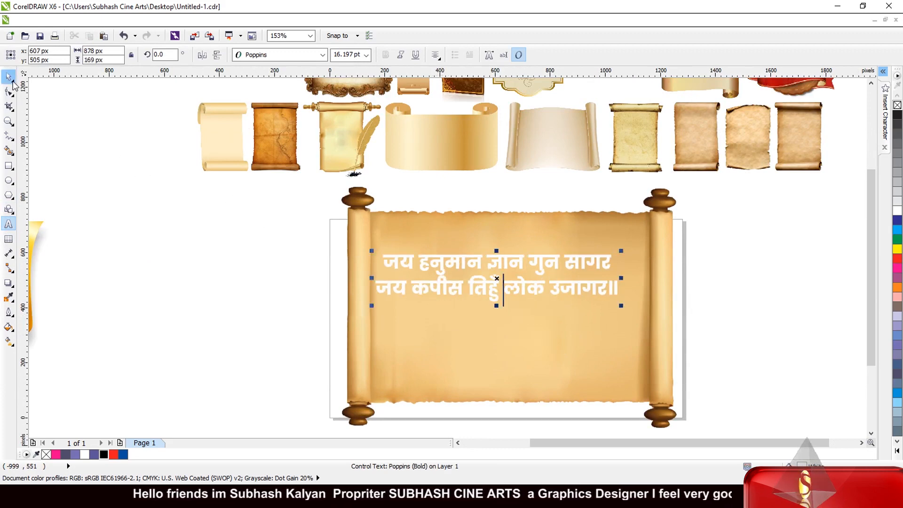
Step: Enlarge the two-line verse to about 17.8 pt and increase its line spacing, making the text block about 967 by 227 px
left_click_drag(621, 307, 646, 311)
left_click(8, 91)
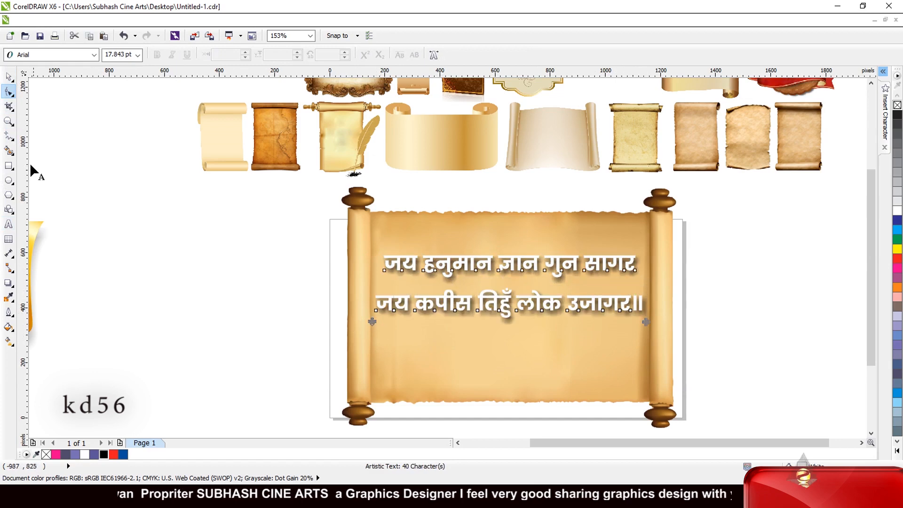
left_click(8, 76)
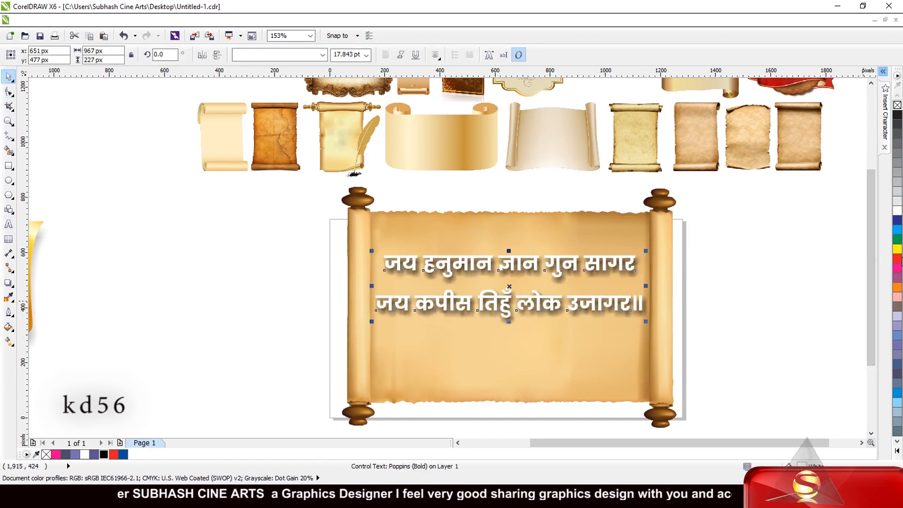
Step: Fill the verse with a dark red shade and clear its drop shadow
left_click(898, 259)
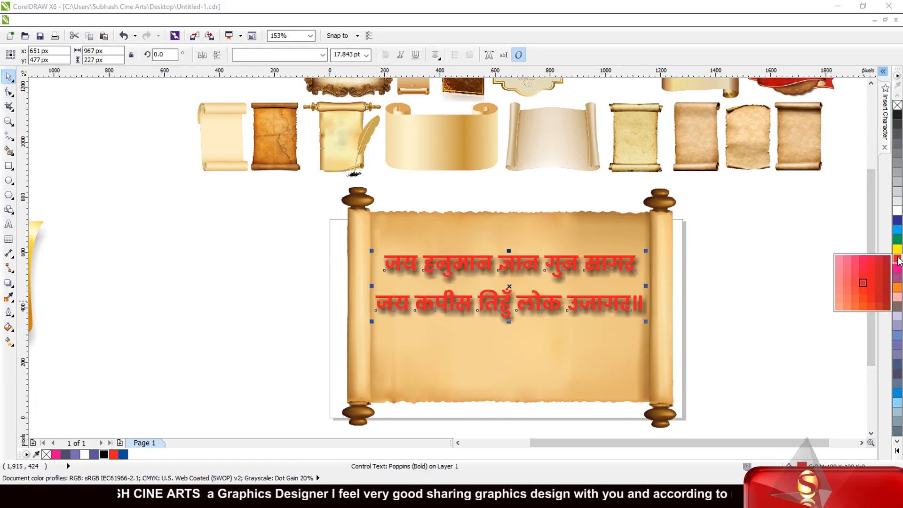
left_click(886, 275)
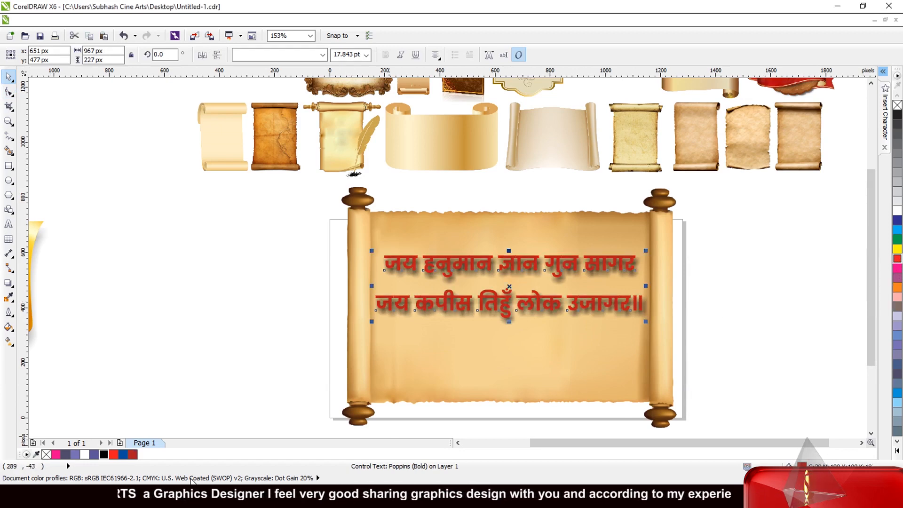
left_click(7, 284)
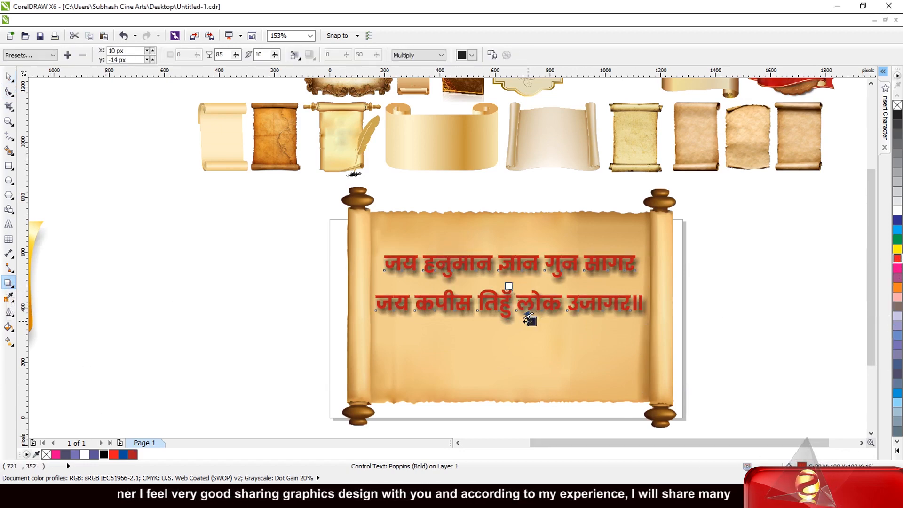
left_click_drag(530, 320, 532, 328)
left_click(507, 55)
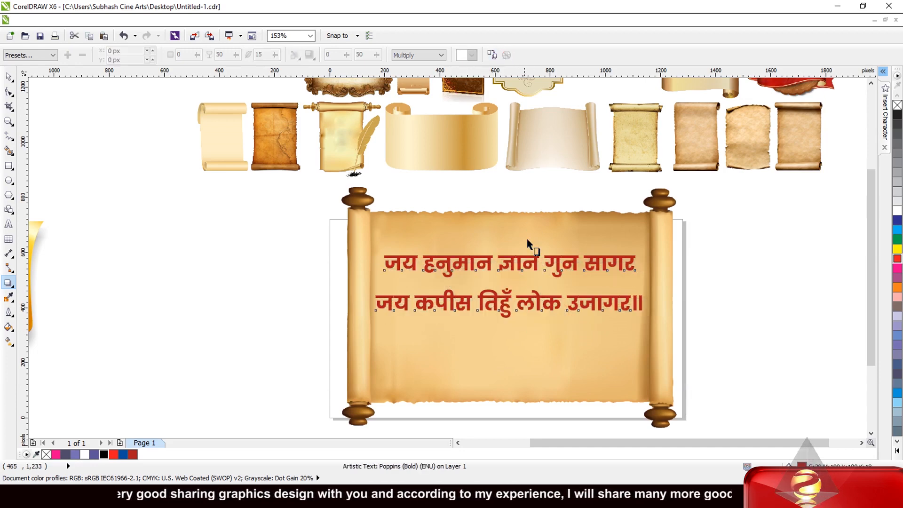
left_click(8, 77)
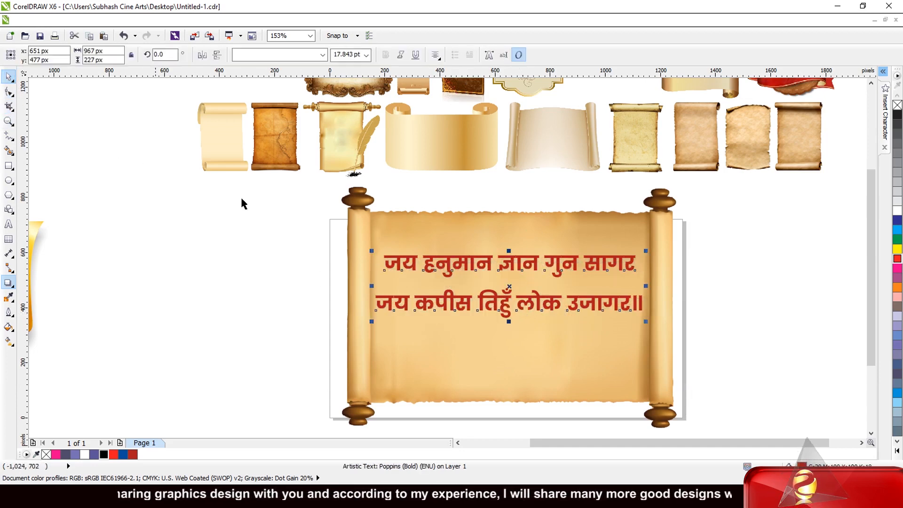
Step: Move the verse slightly down towards the scroll's centre and set its font to Khand SemiBold
left_click_drag(505, 301, 505, 320)
scroll(535, 292, "up", 2)
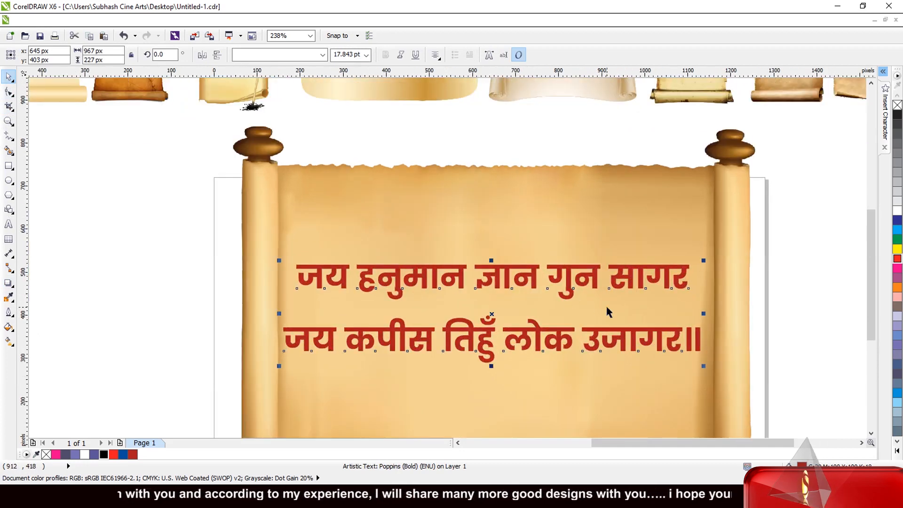
left_click(269, 56)
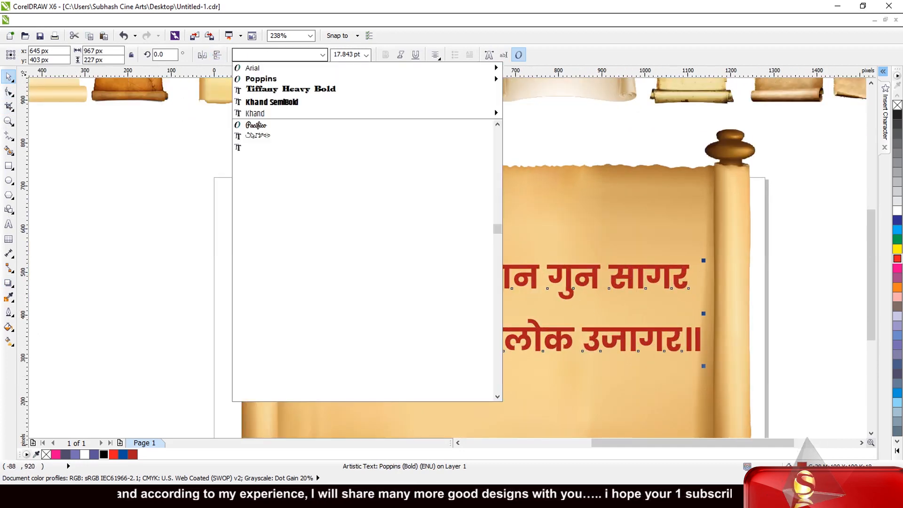
left_click(294, 101)
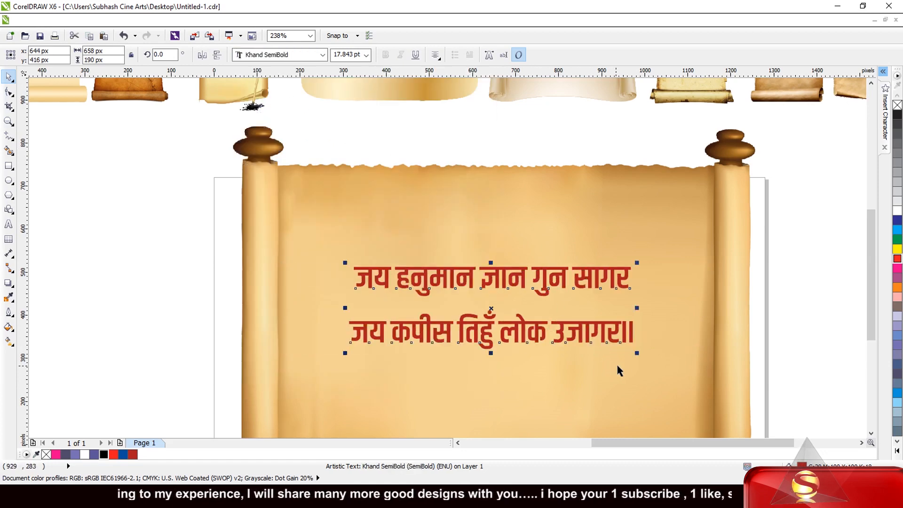
Step: Enlarge the verse to about 876 by 253 px so it fills the width between the scroll's rollers
left_click_drag(637, 352, 658, 391)
scroll(504, 211, "down", 2)
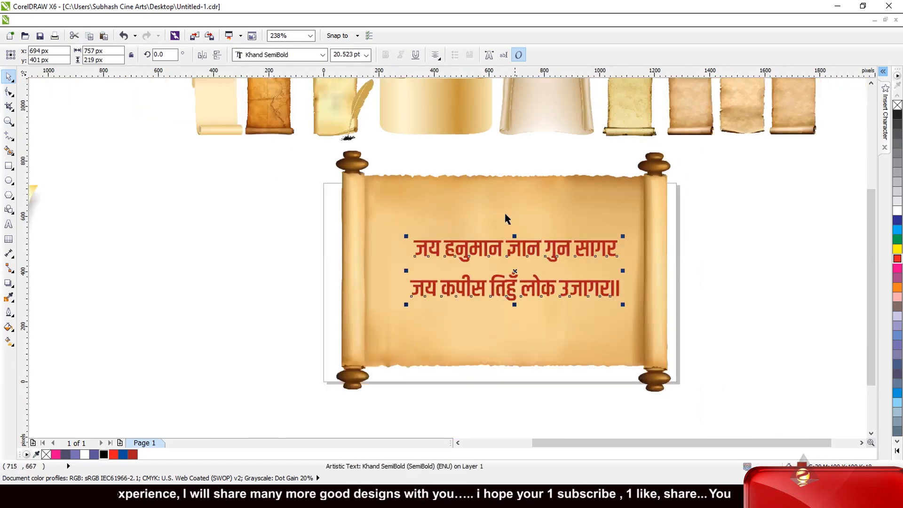
scroll(442, 300, "up", 2)
left_click_drag(387, 304, 336, 351)
scroll(517, 227, "down", 3)
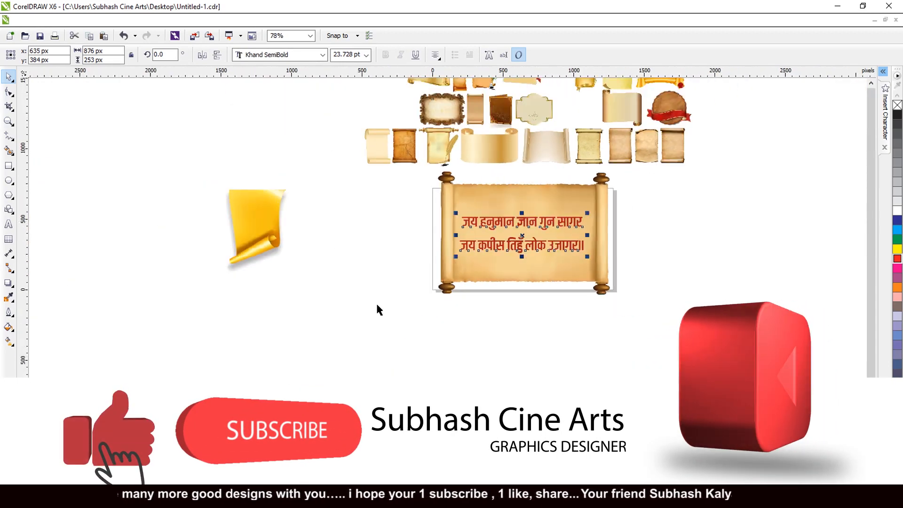